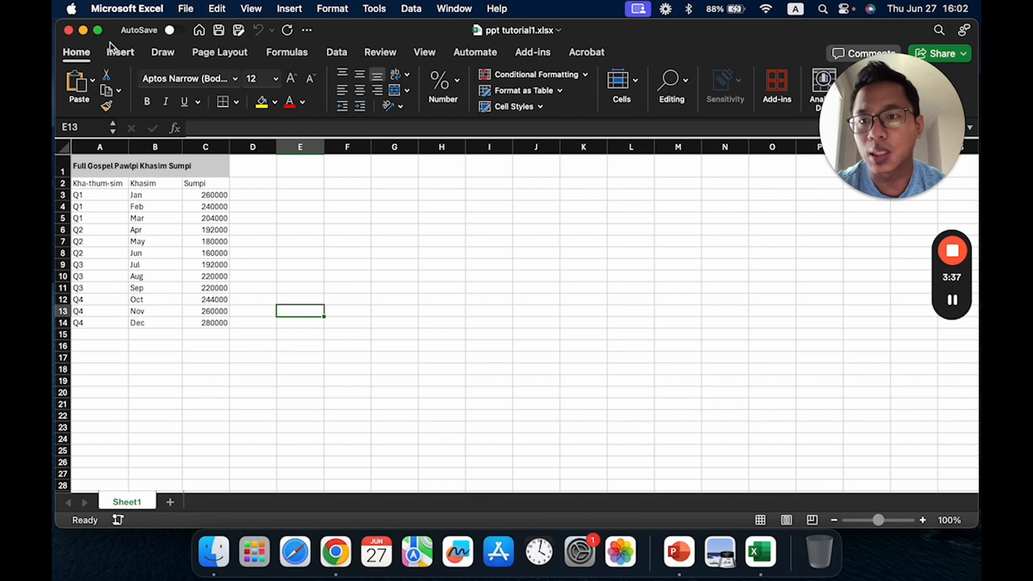
Expand the workbook window to fill the whole screen
click(99, 31)
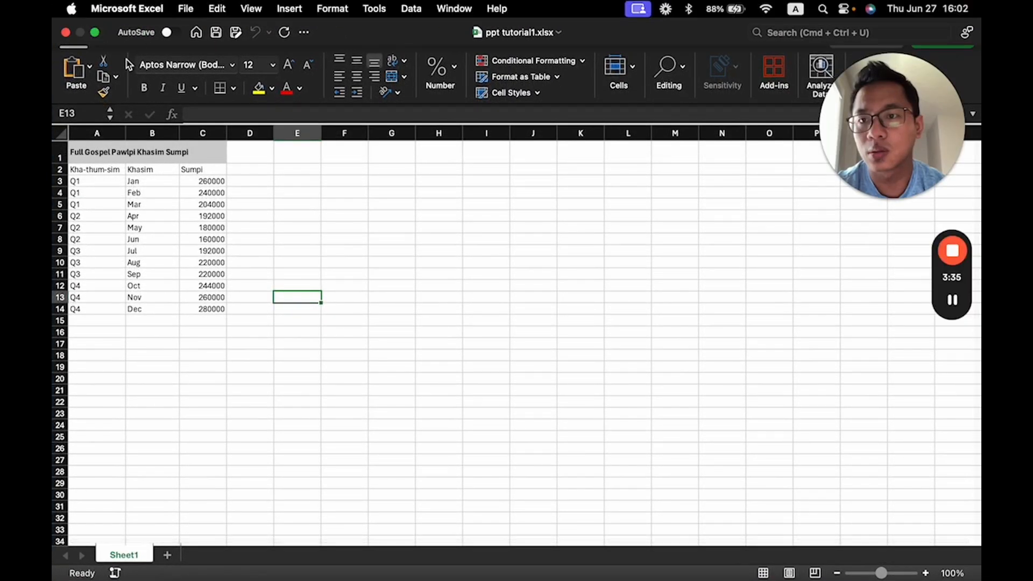
click(289, 9)
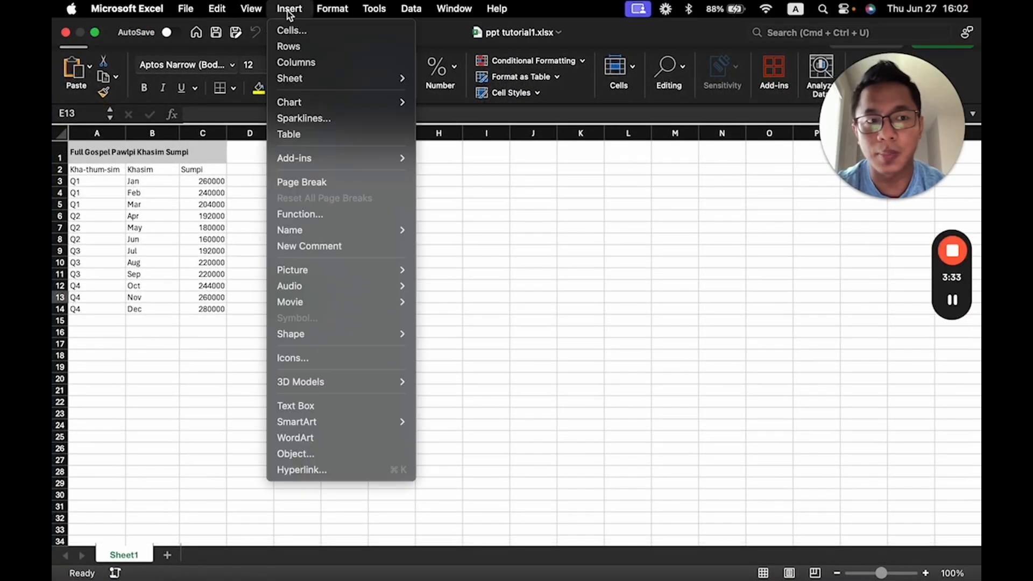
mouse_move(317, 103)
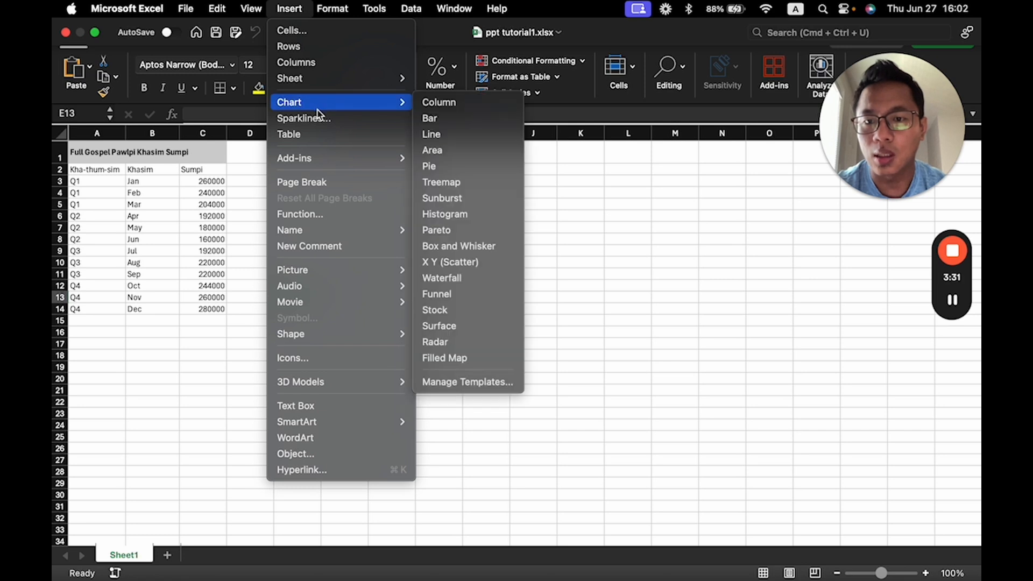
click(611, 244)
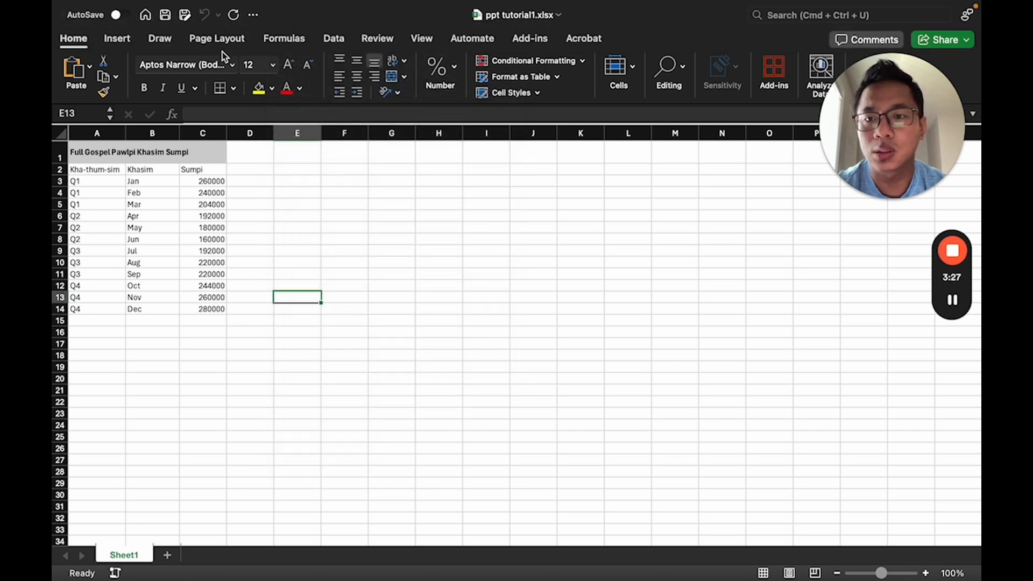
Insert a 2-D clustered column chart from B2:C14, then move it beside the data and enlarge it to span about F2 to M19
drag(145, 169, 191, 307)
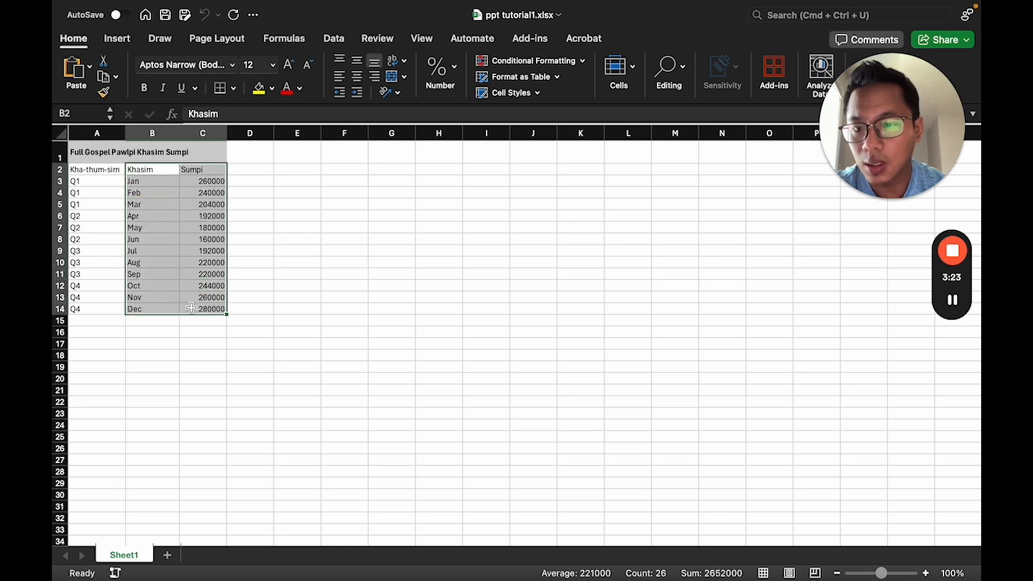
click(117, 40)
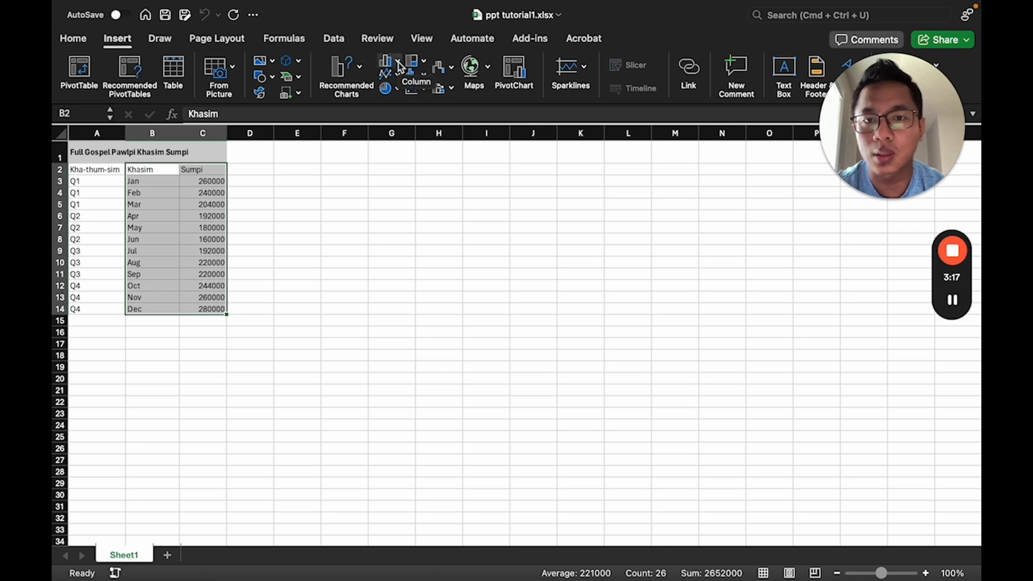
click(397, 64)
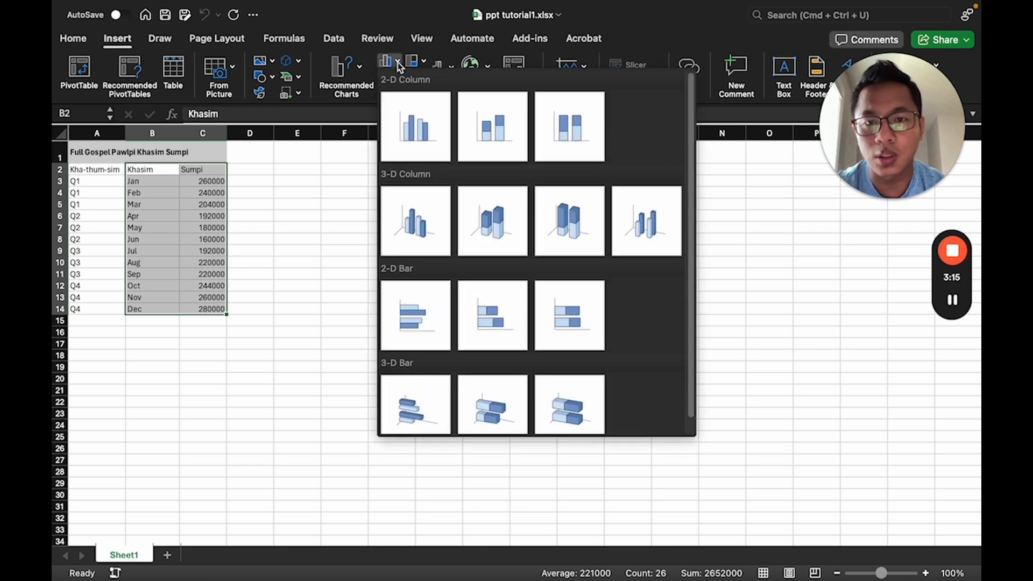
click(416, 132)
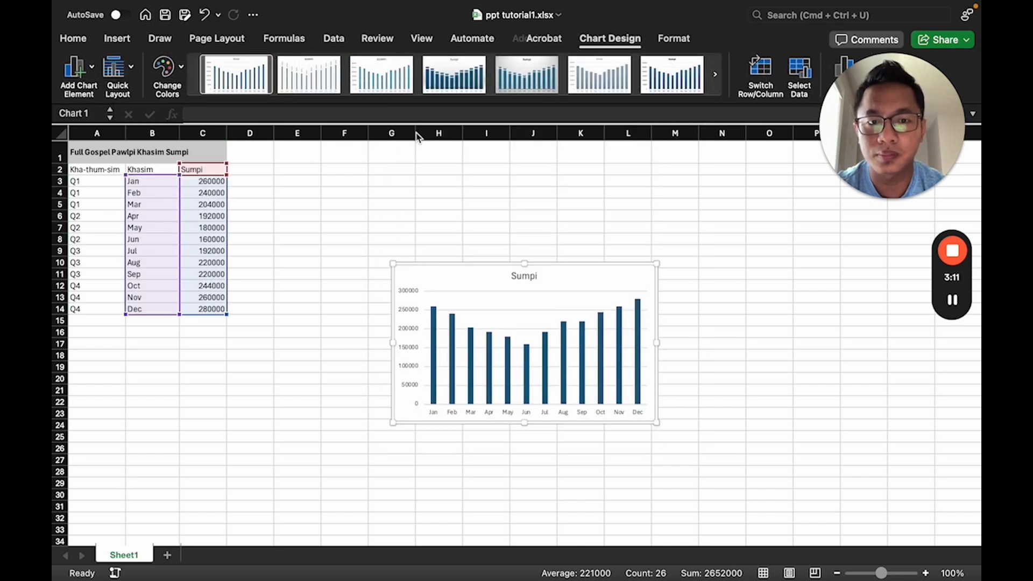
drag(437, 281, 397, 178)
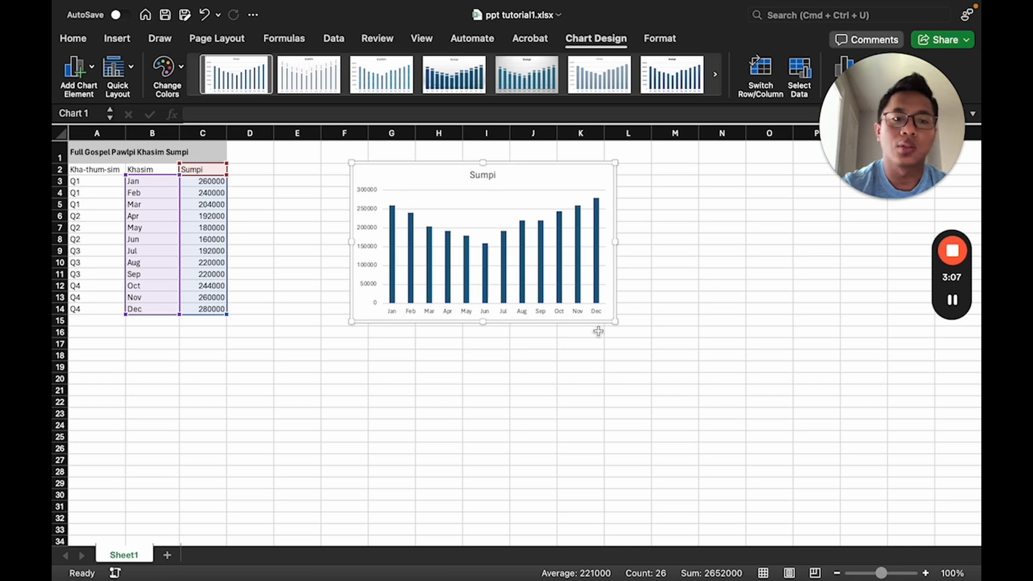
drag(616, 323, 673, 368)
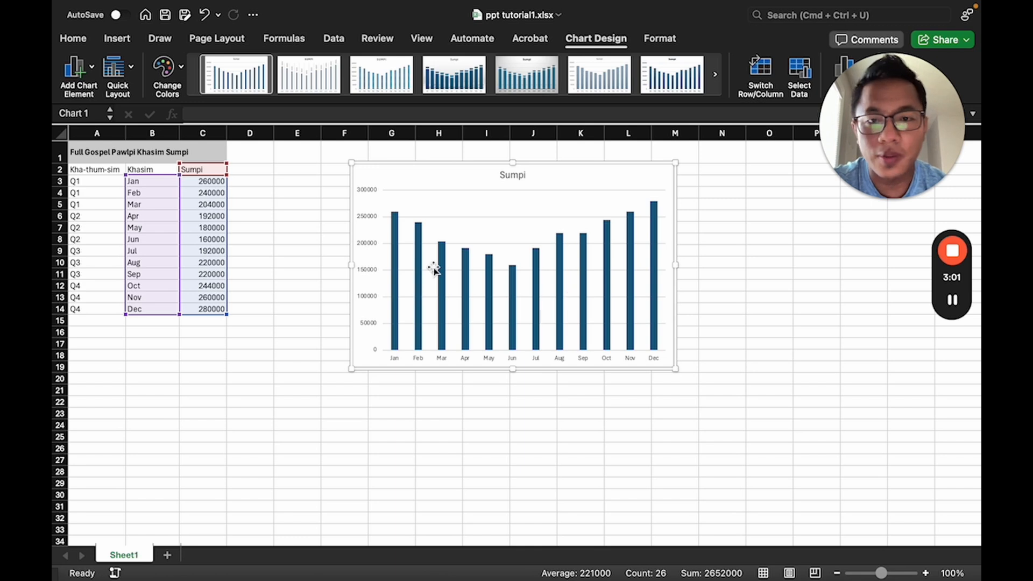
Set the display units of the chart's vertical value axis to Thousands
click(370, 191)
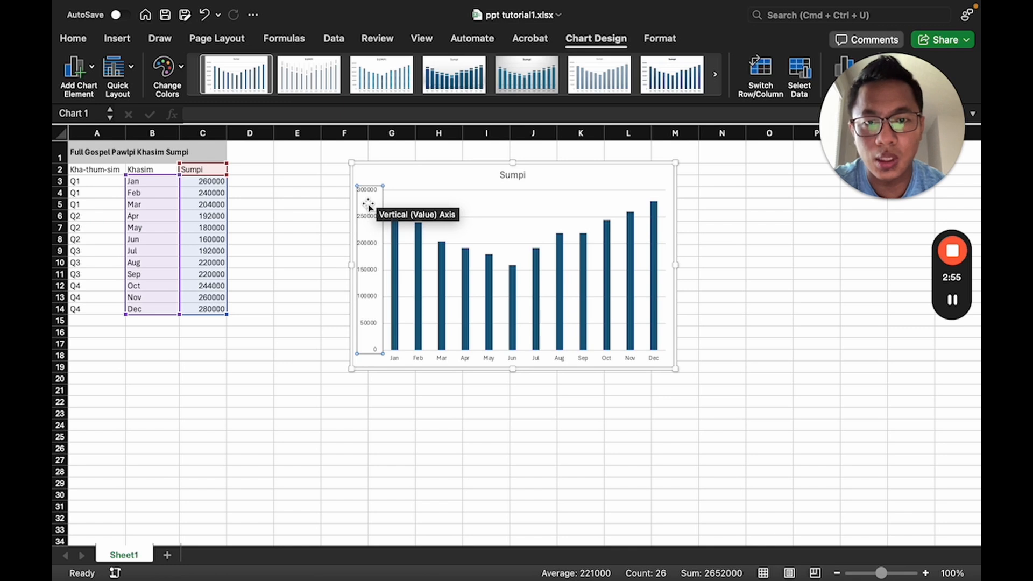
double_click(368, 205)
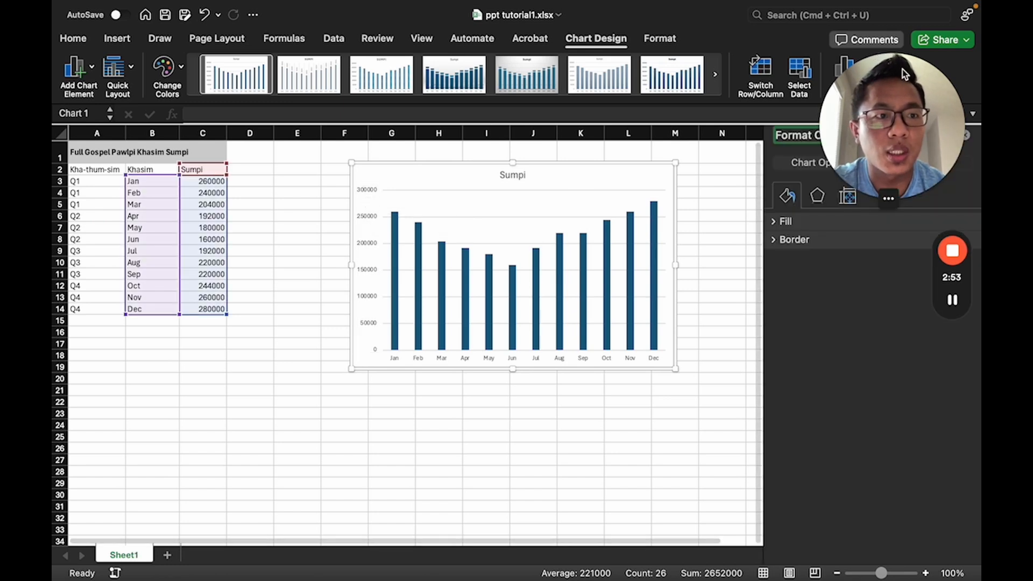
drag(903, 73, 143, 383)
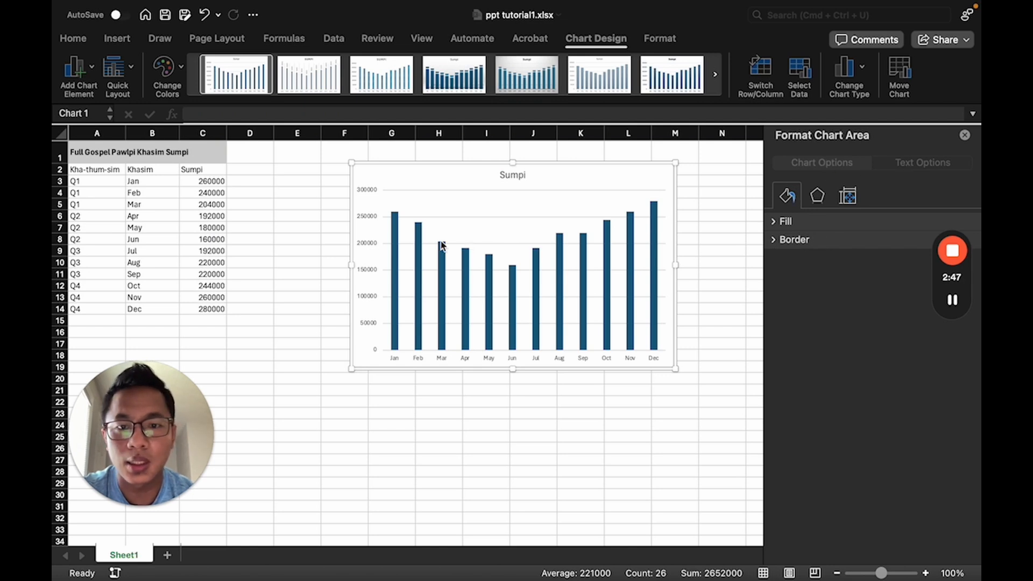
click(368, 221)
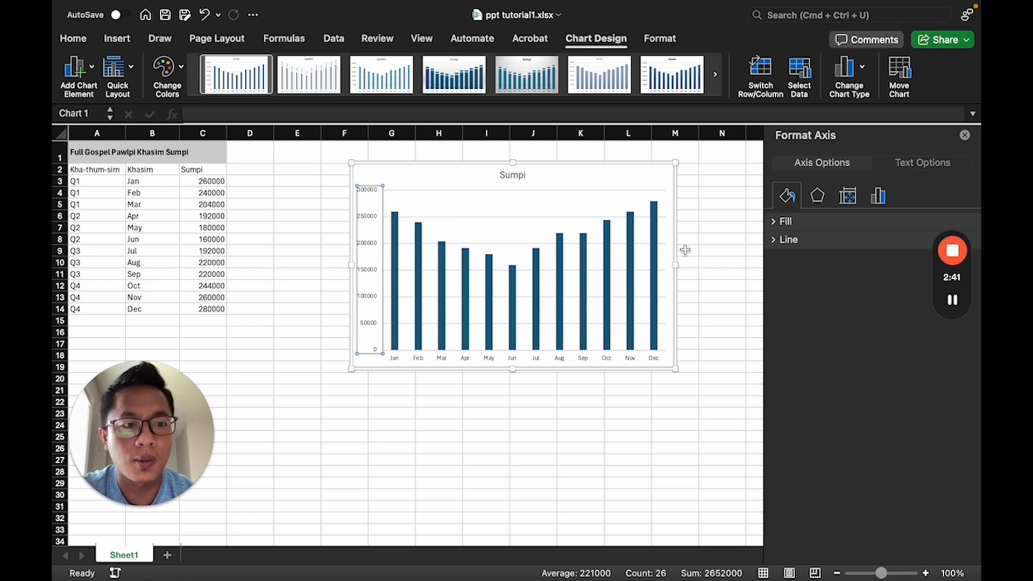
click(906, 164)
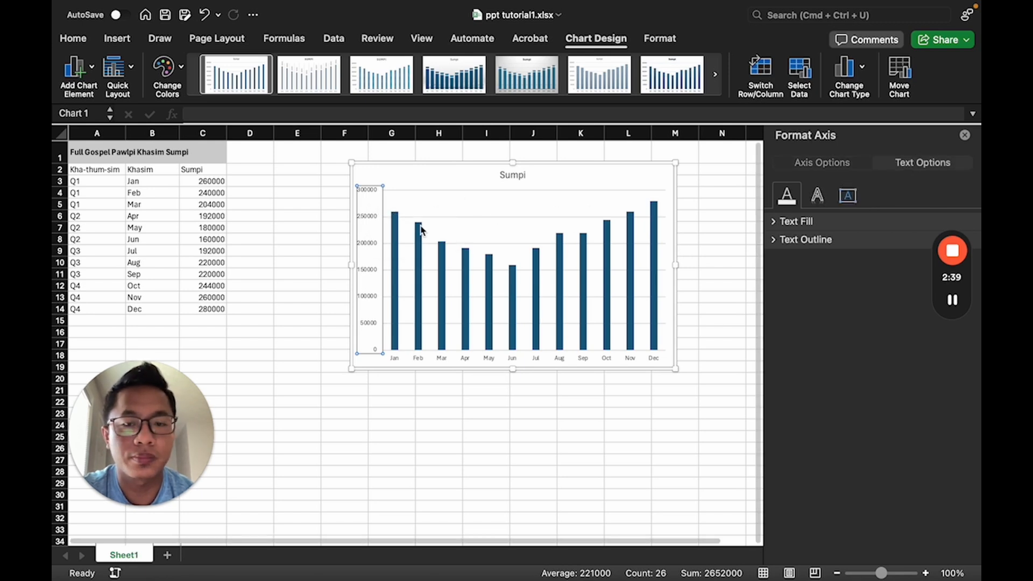
click(813, 164)
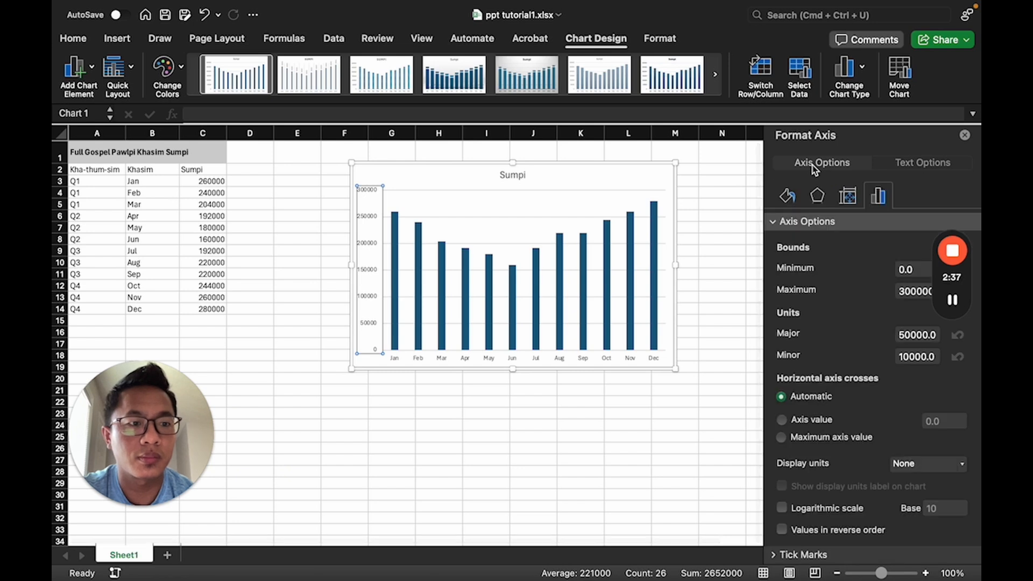
scroll(856, 446, down, 2)
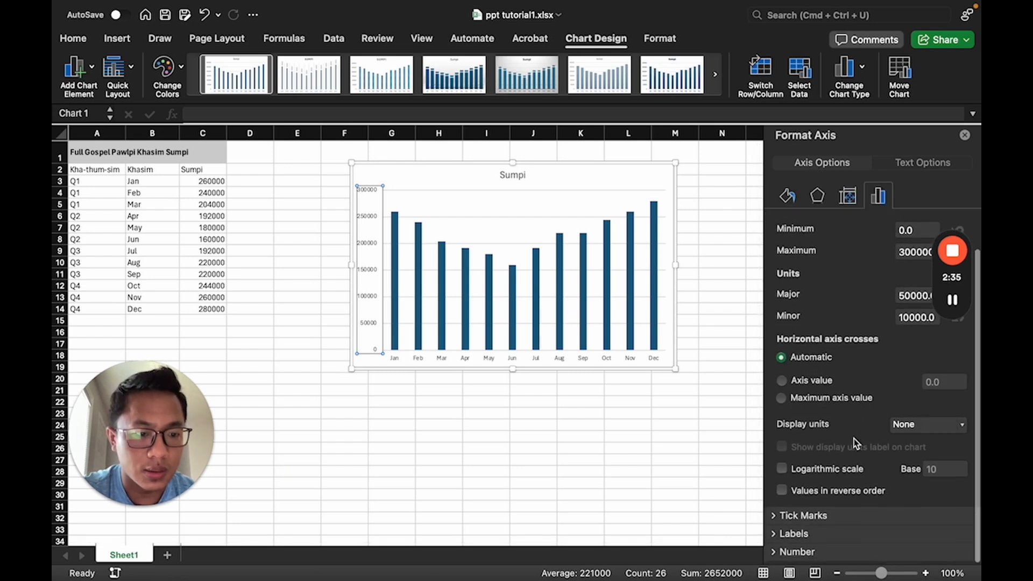
scroll(828, 438, up, 1)
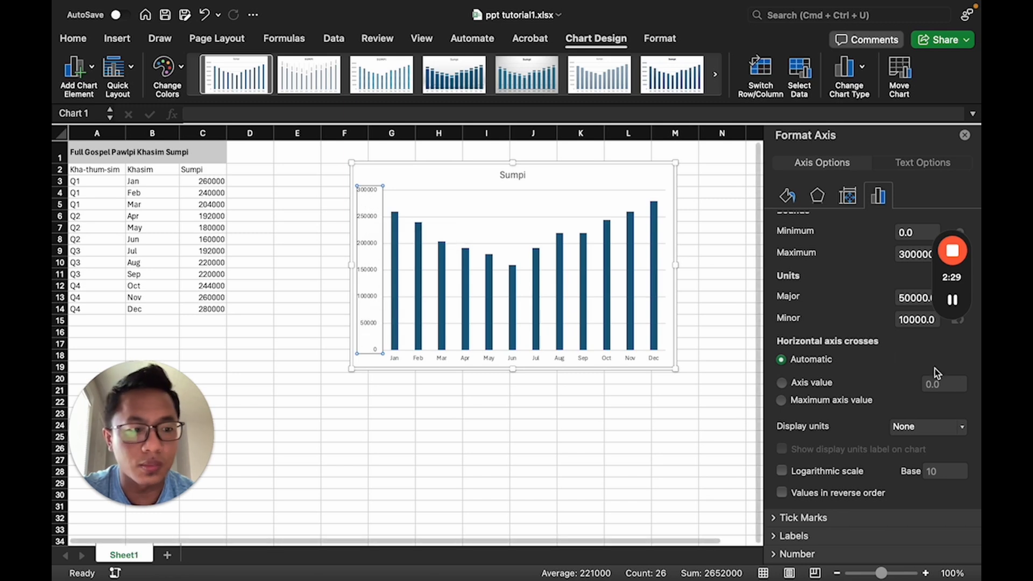
click(961, 428)
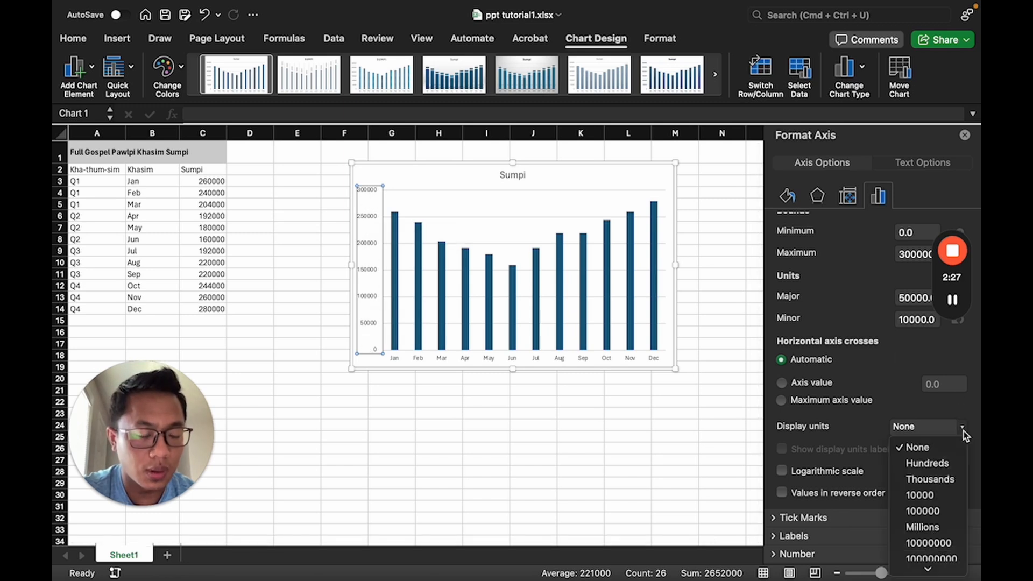
click(943, 480)
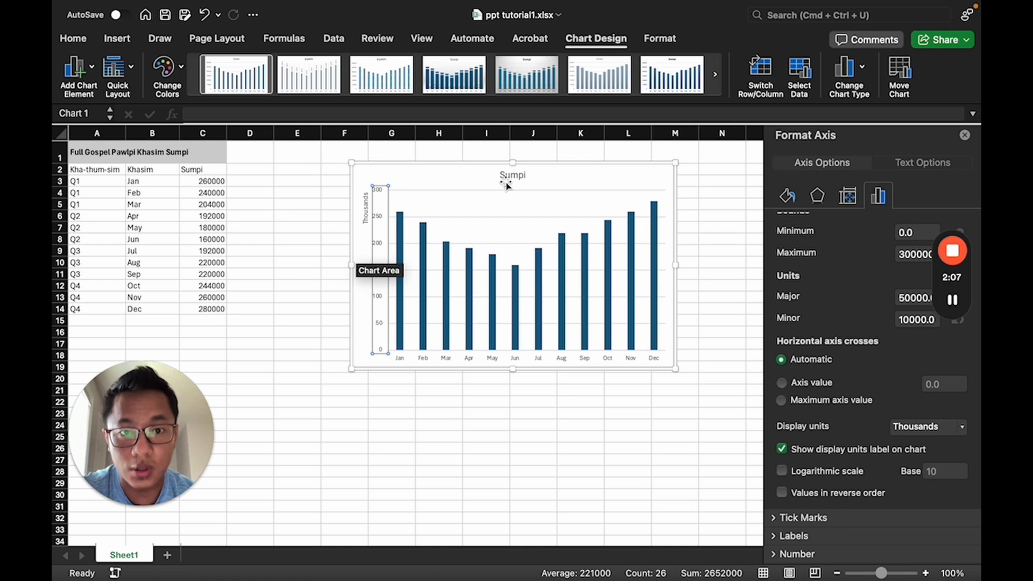
Add a primary vertical axis title to the chart reading "Khasim Sumpi (Tul-a-sim)"
click(94, 67)
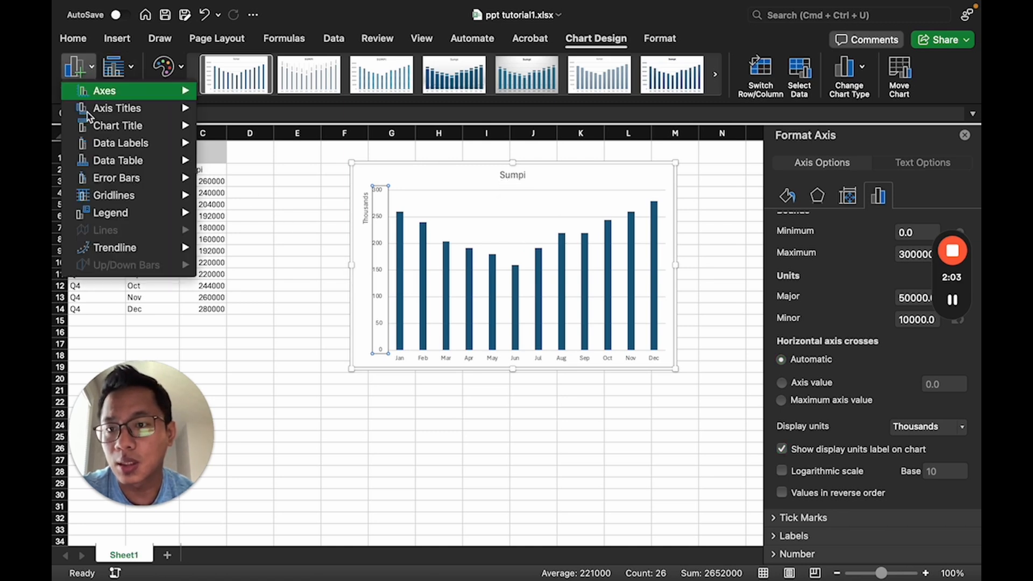
mouse_move(117, 110)
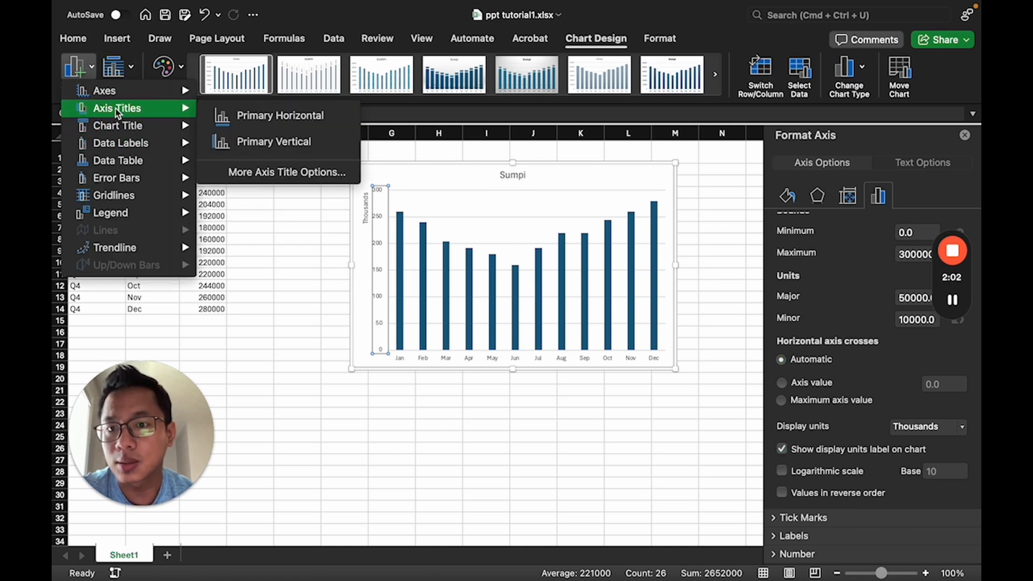
click(224, 143)
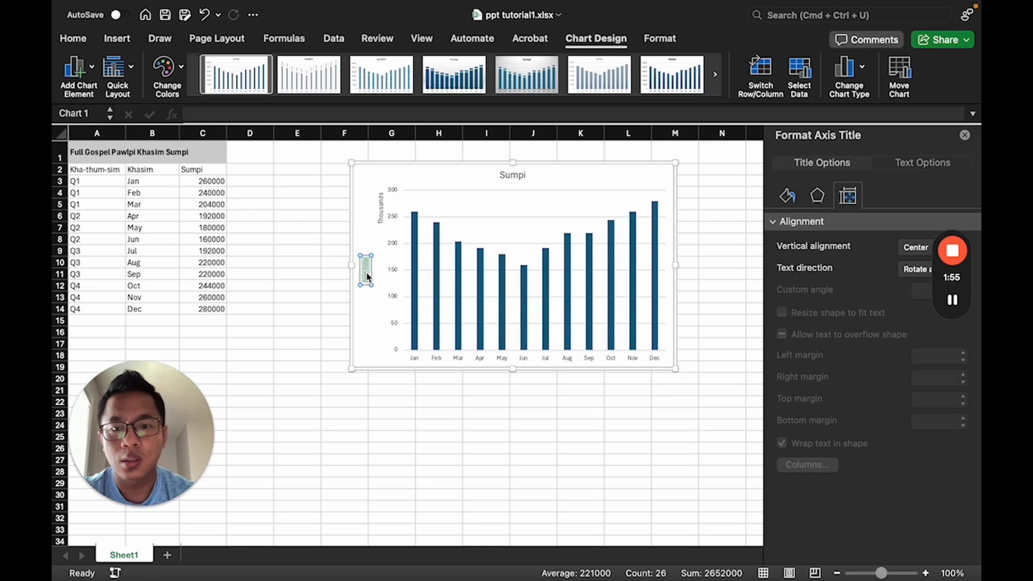
text(Khasim)
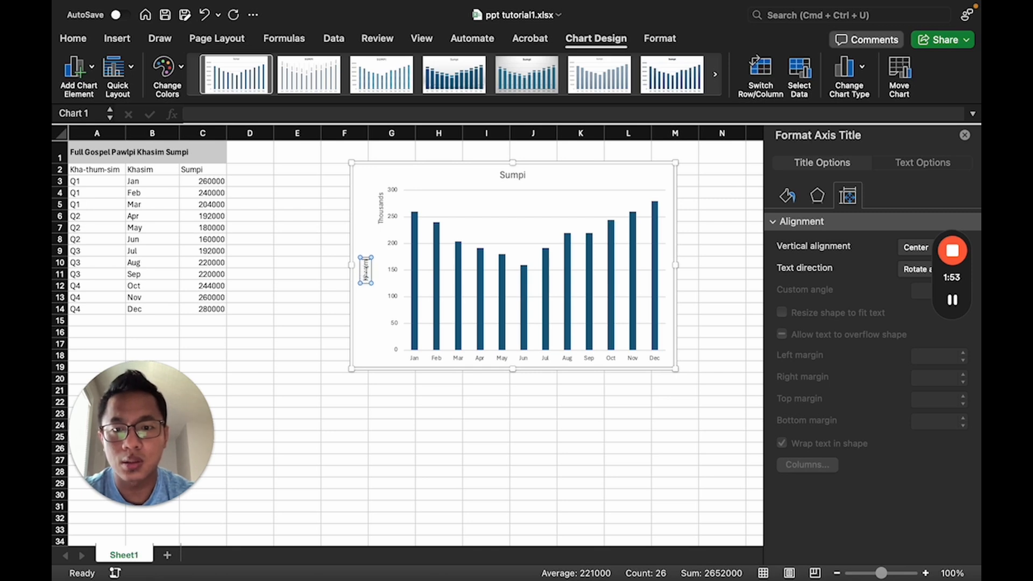
text( Sumpi)
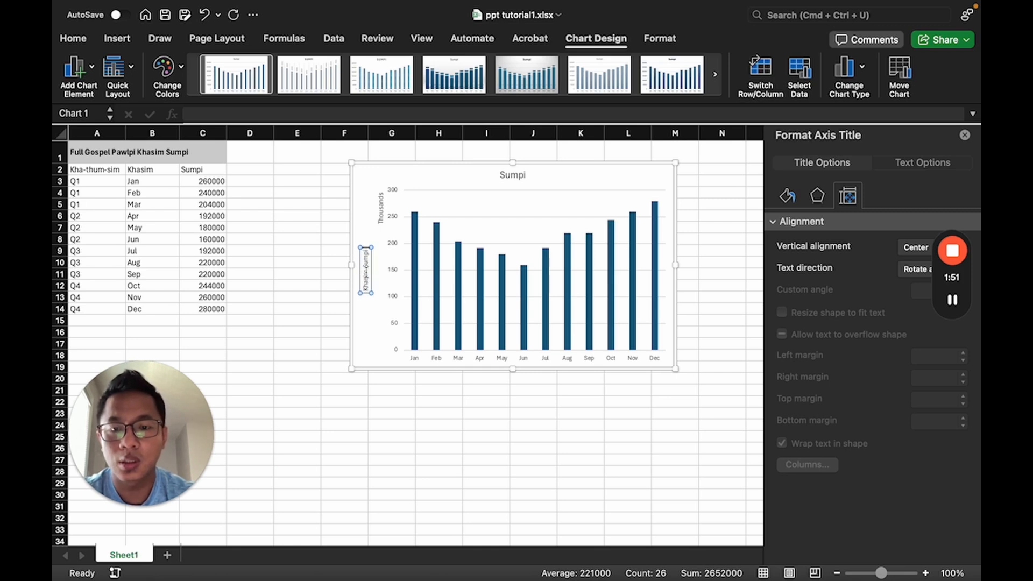
text( (Tul)
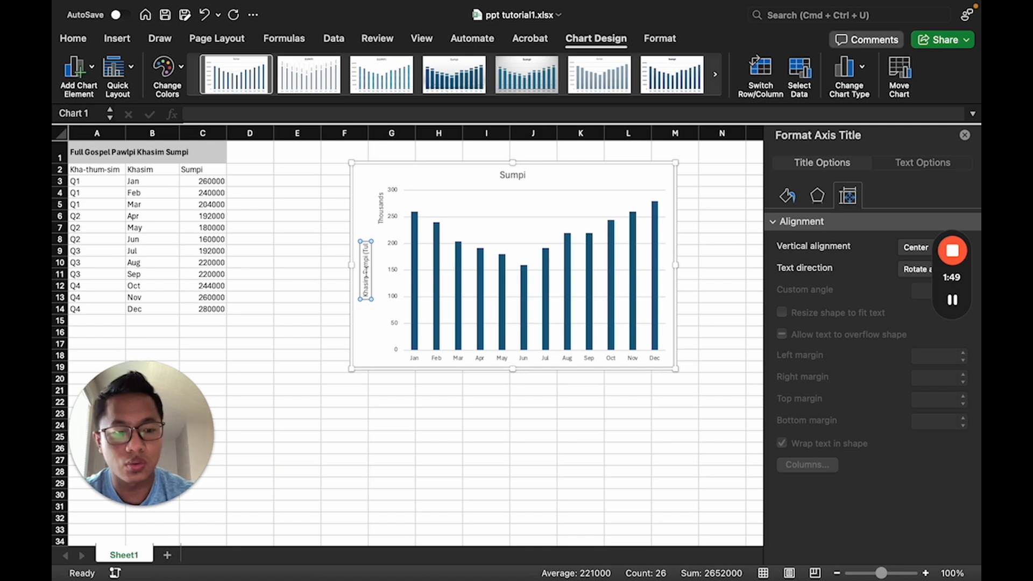
text(-a-sim))
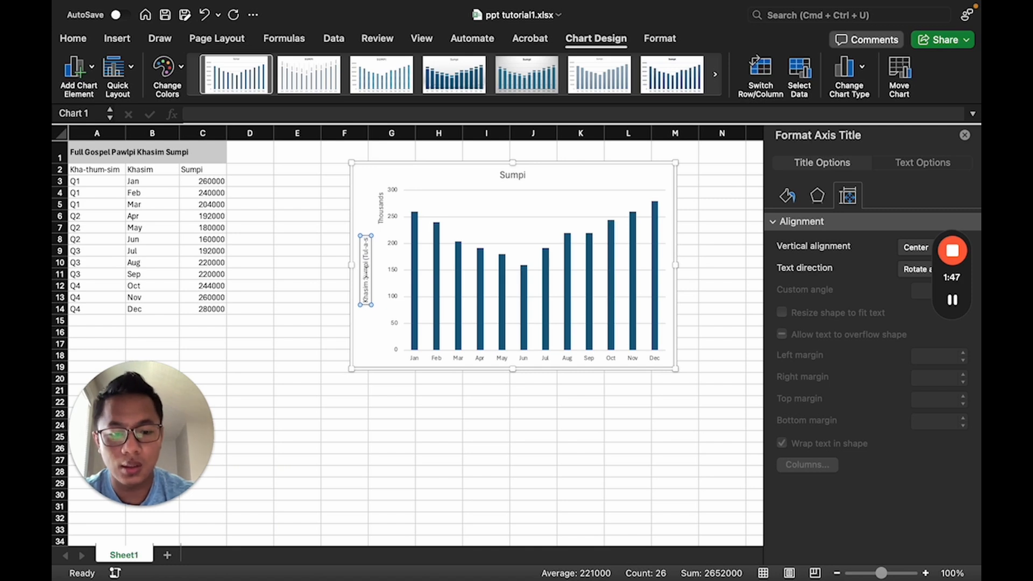
click(476, 383)
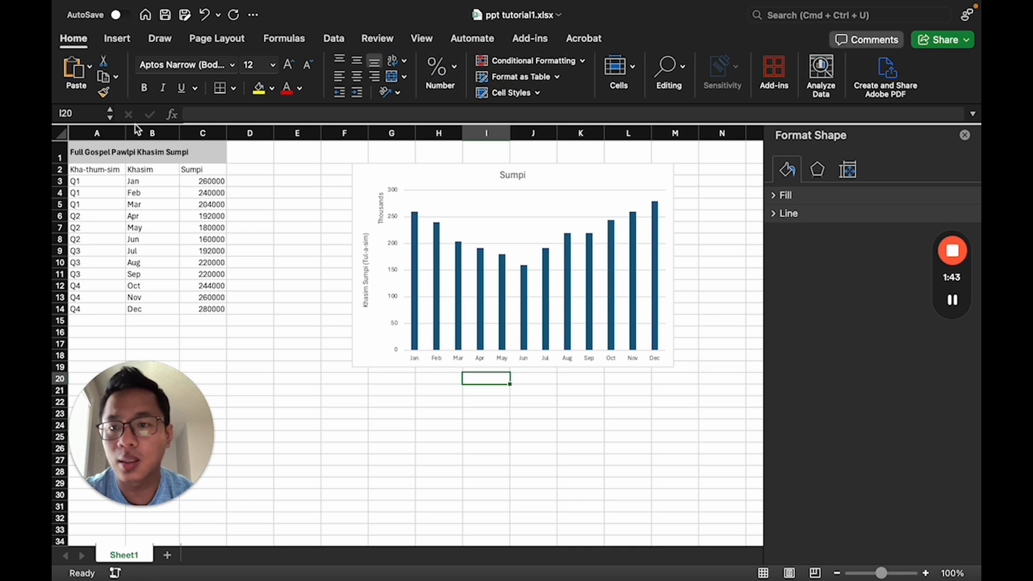
Add a primary horizontal axis title to the chart reading "Khasim"
click(366, 187)
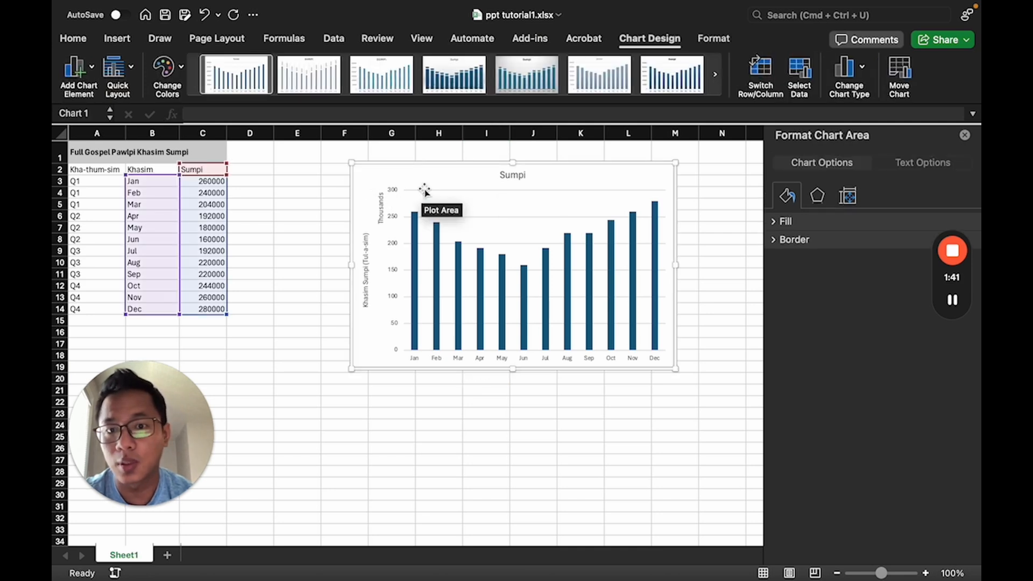
click(92, 70)
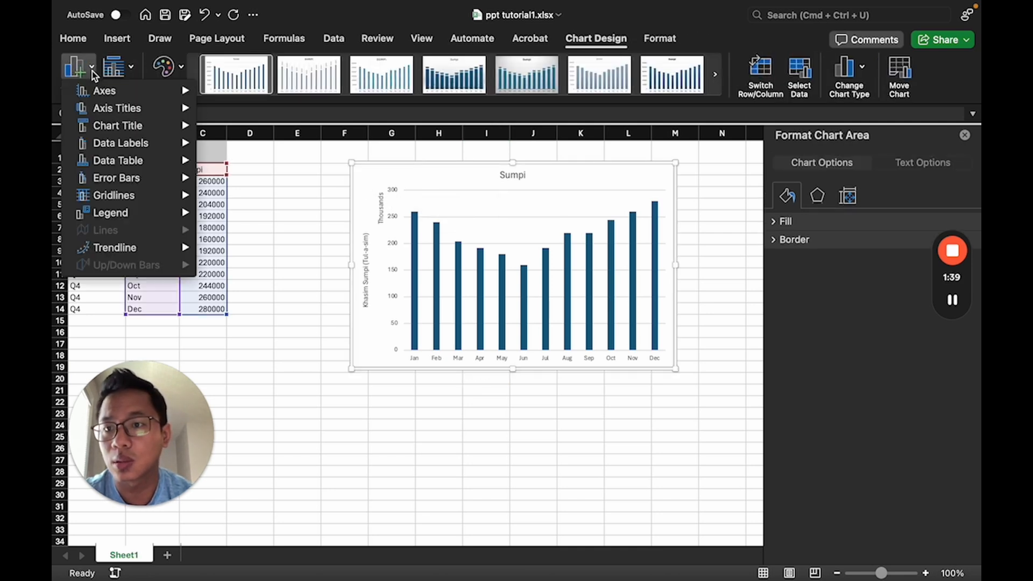
mouse_move(133, 117)
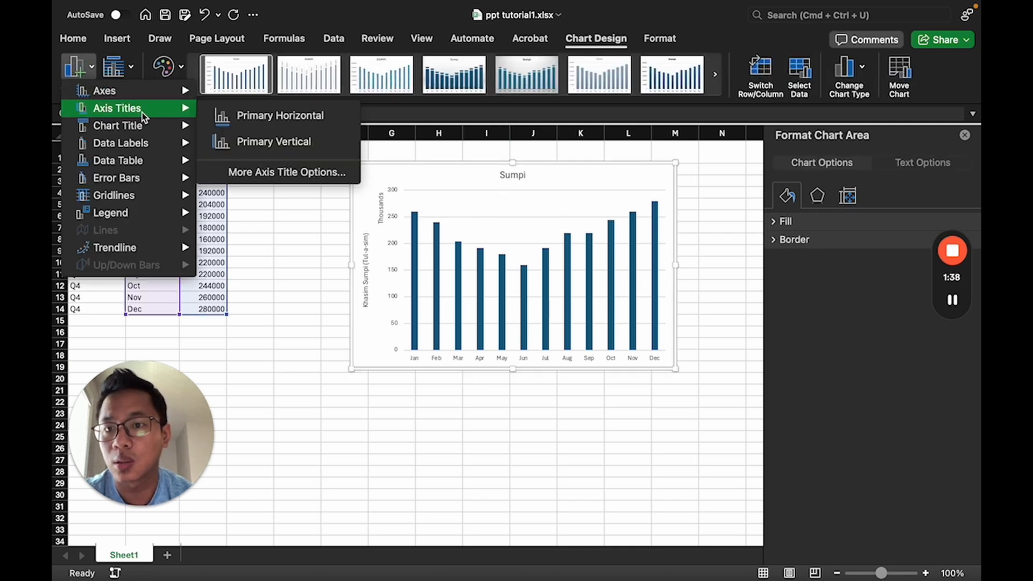
click(272, 119)
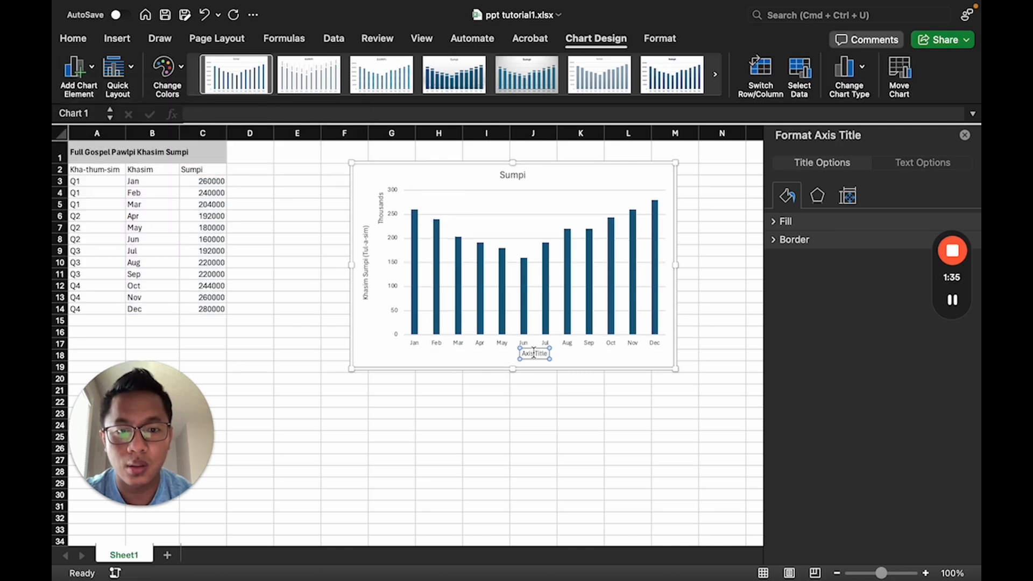
key(BackSpace)
text(Khasim)
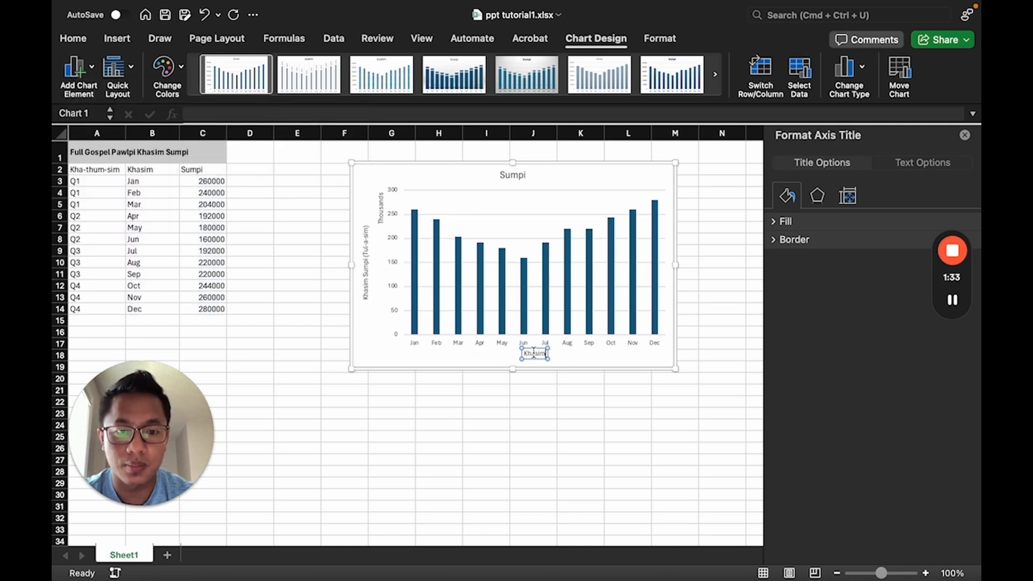
click(574, 391)
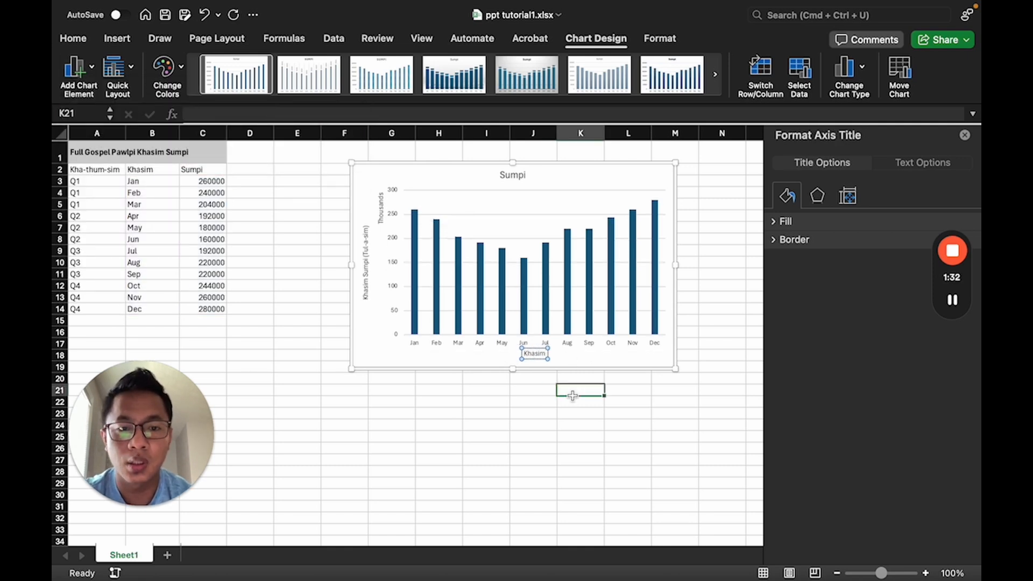
Replace the chart title with "Full Gospel Khasim Sumpi (Tul-a-sim, 2023)"
click(517, 175)
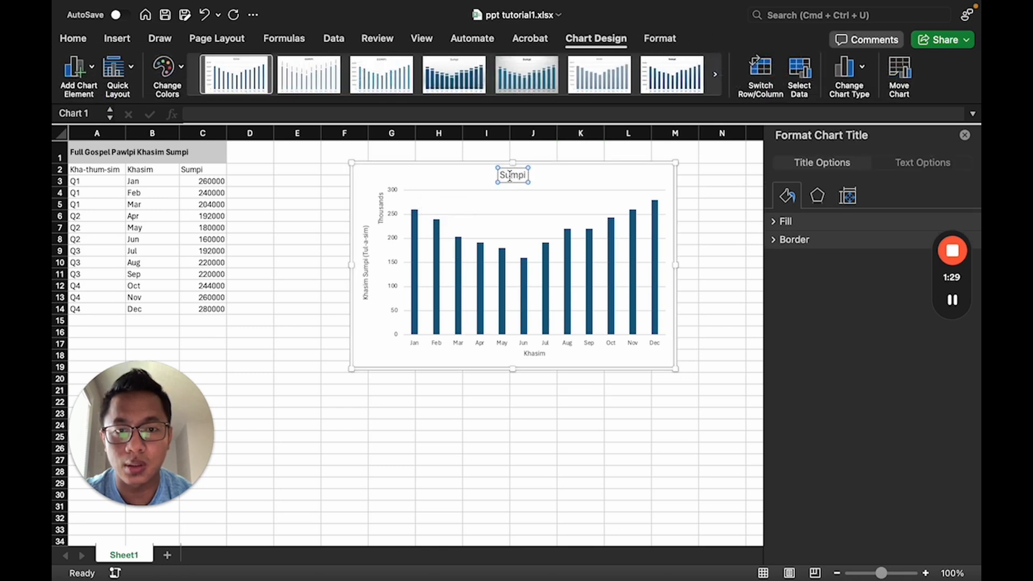
double_click(509, 175)
text(Full go)
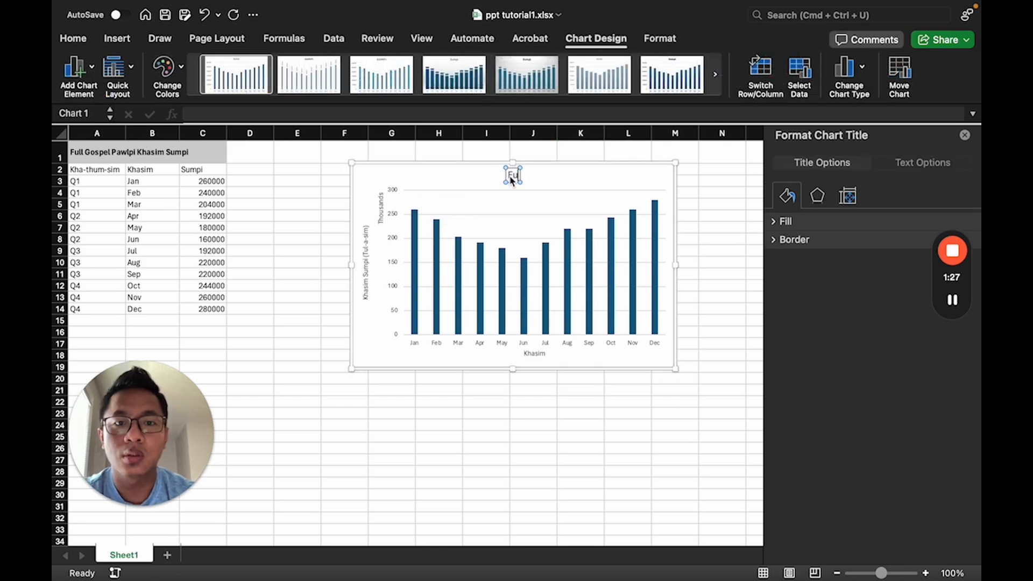
key(BackSpace)
key(BackSpace)
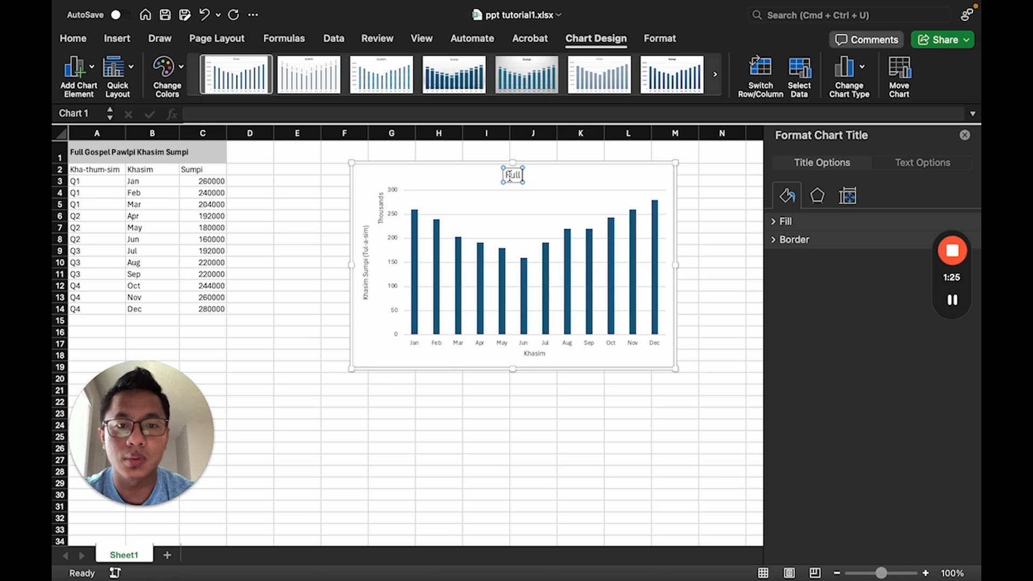
text(Gospoel Khams)
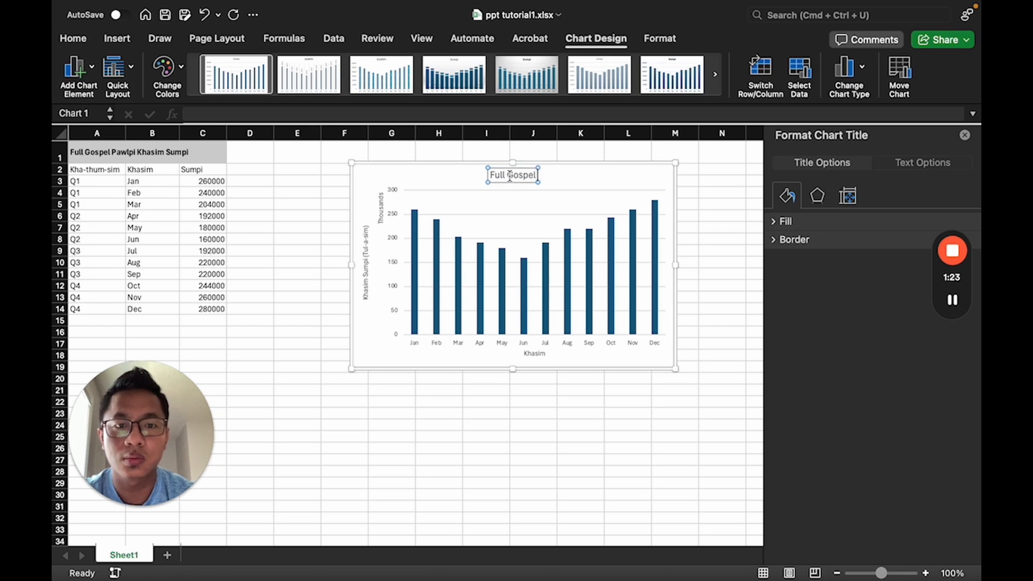
key(BackSpace)
key(BackSpace)
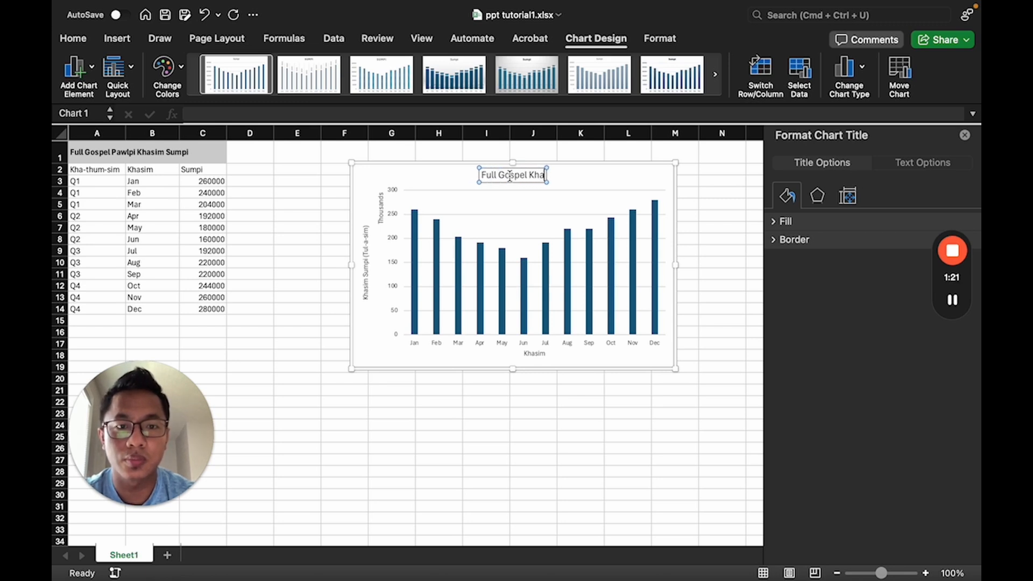
text(sim Sumpi ()
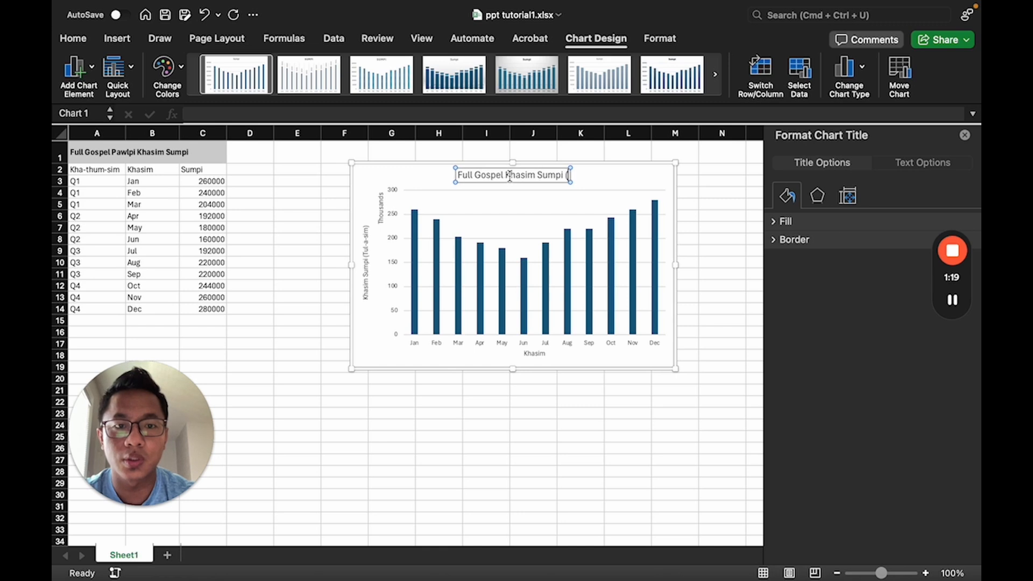
text(2023))
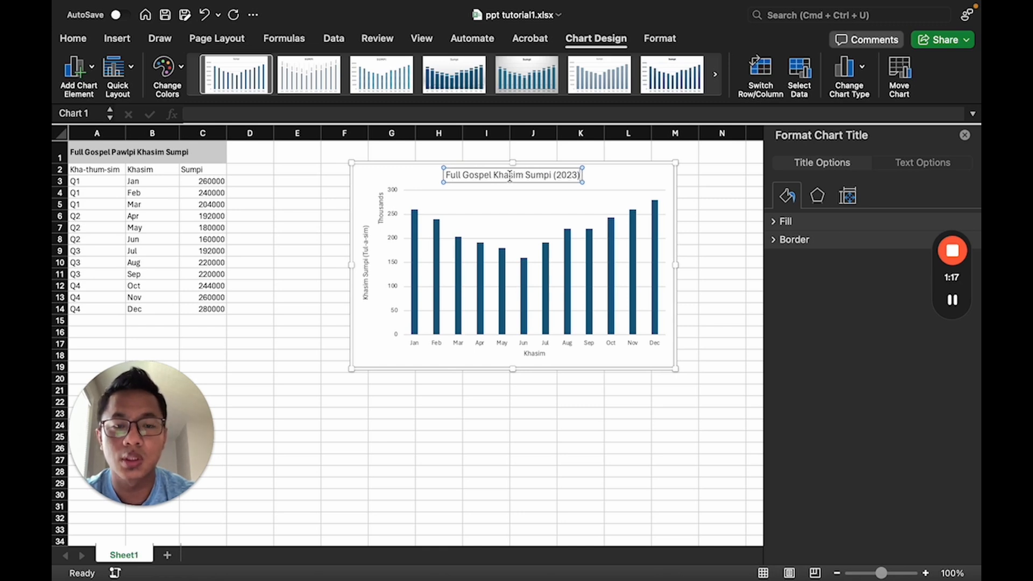
key(BackSpace)
key(BackSpace)
key(BackSpace)
key(BackSpace)
key(BackSpace)
text(Tul)
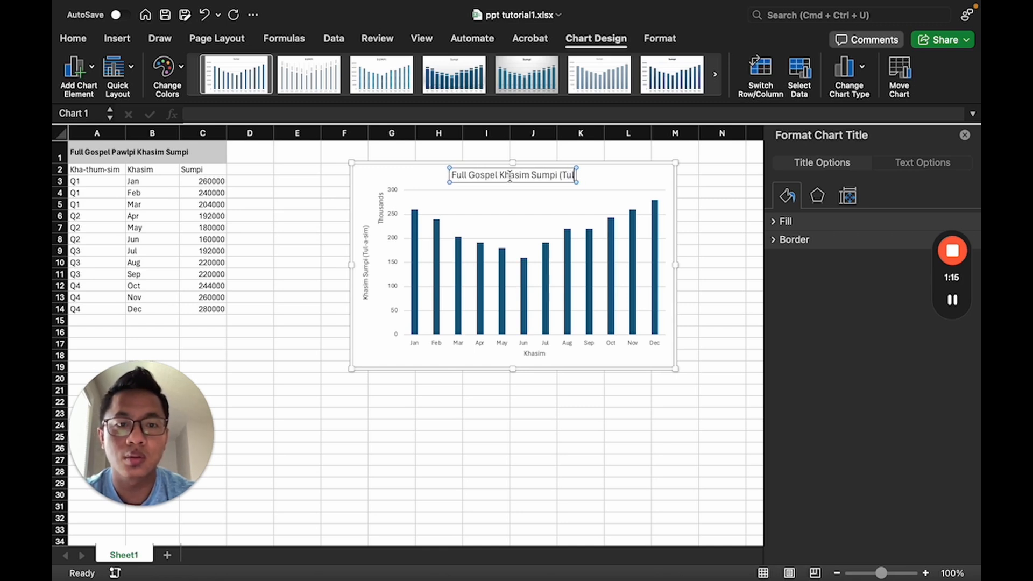
text(-a)
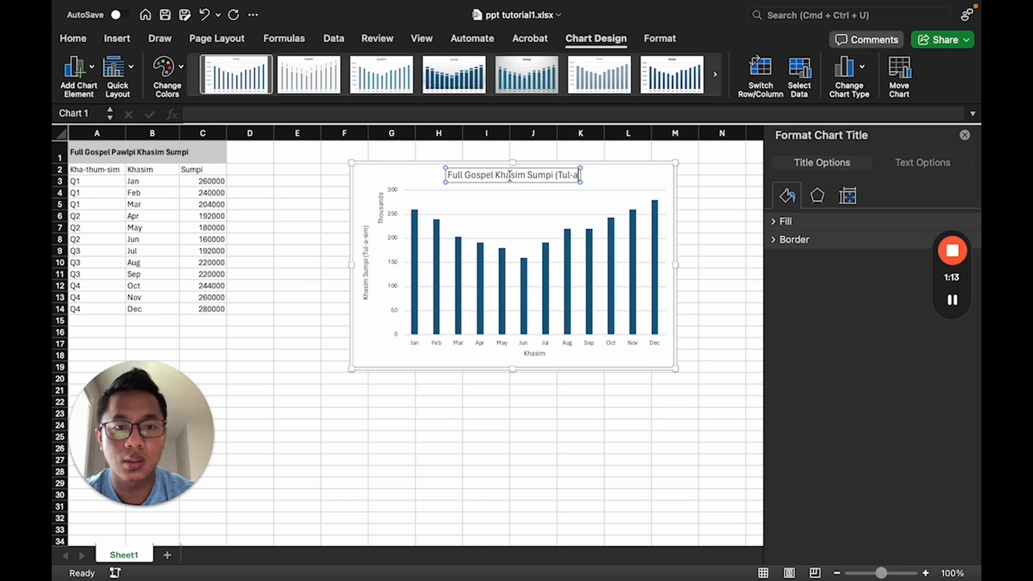
text(-sim)
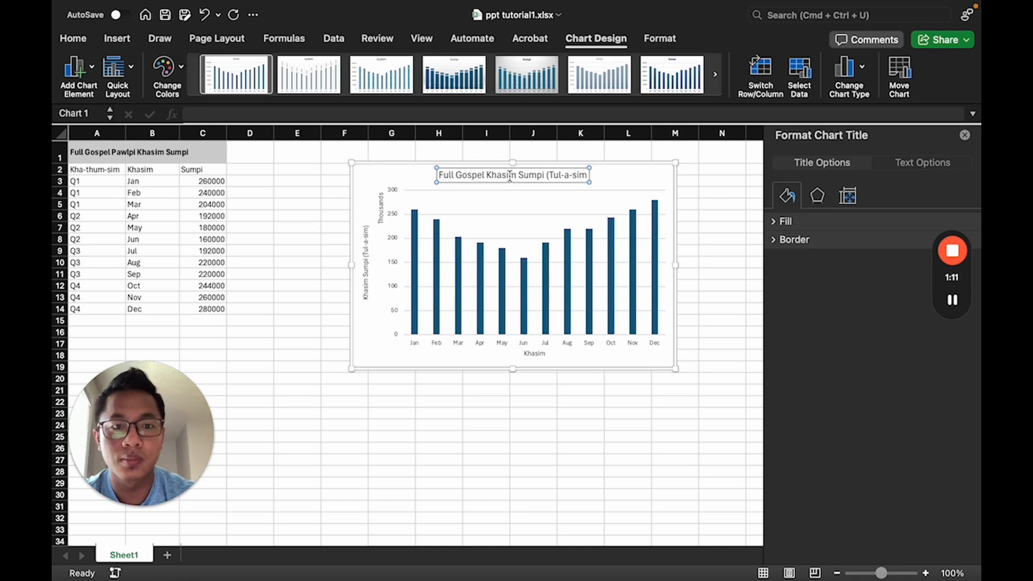
text(, 20)
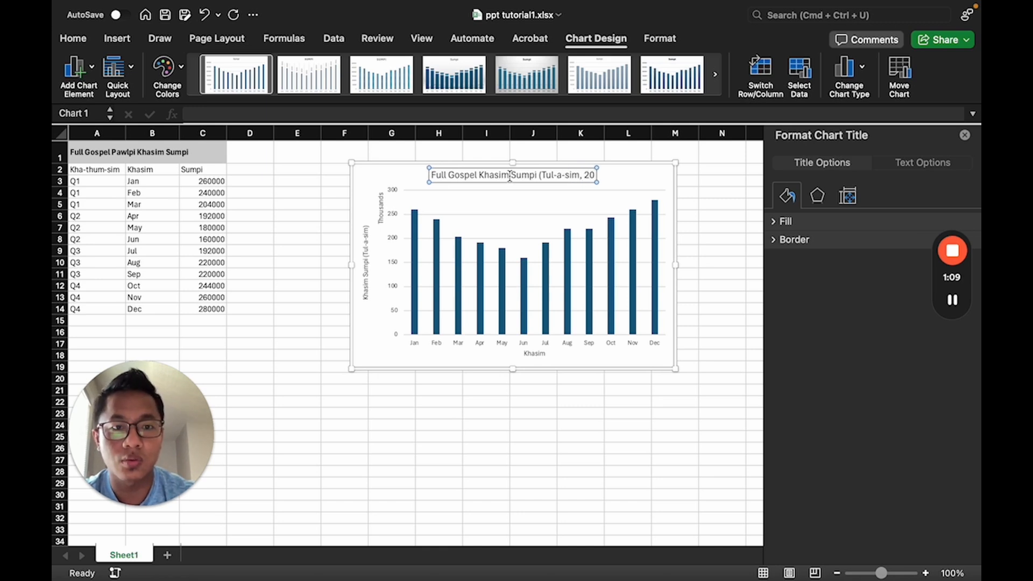
text(23))
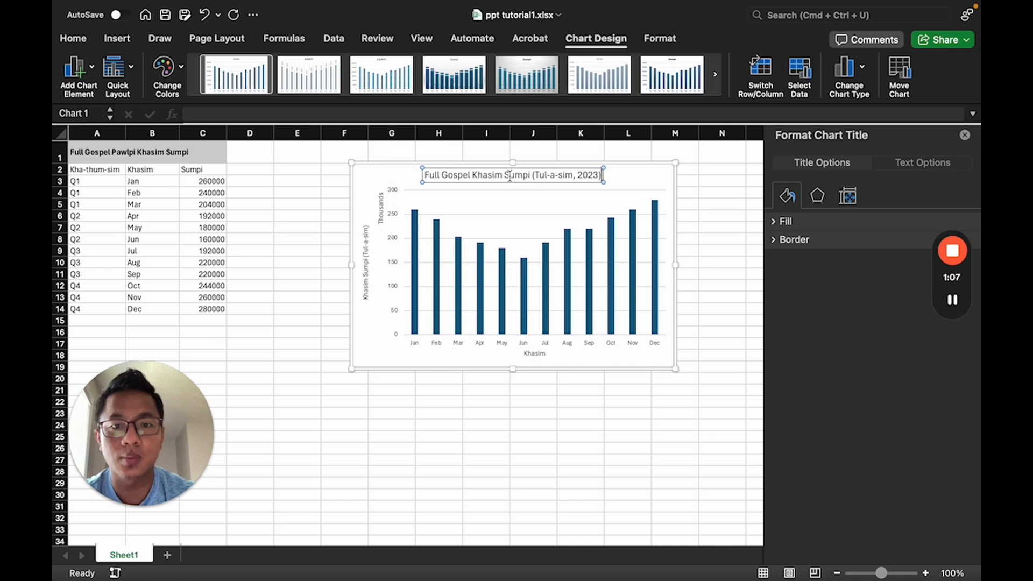
click(610, 411)
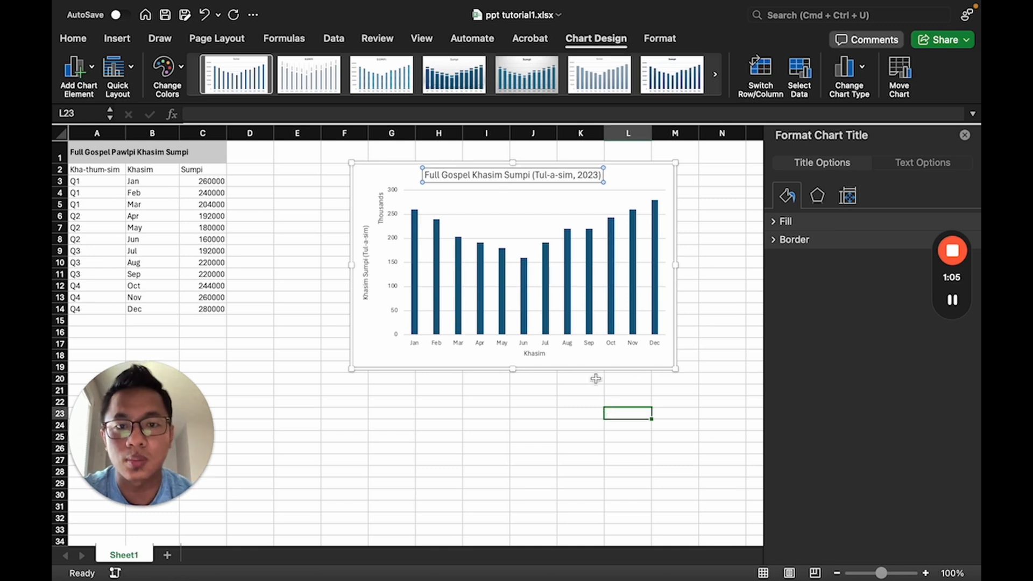
click(519, 176)
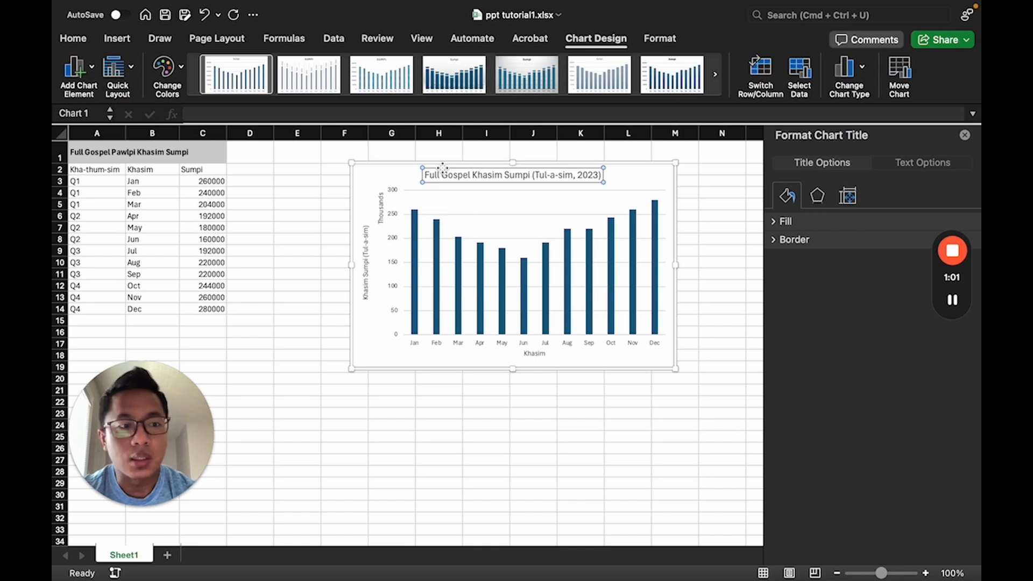
click(464, 449)
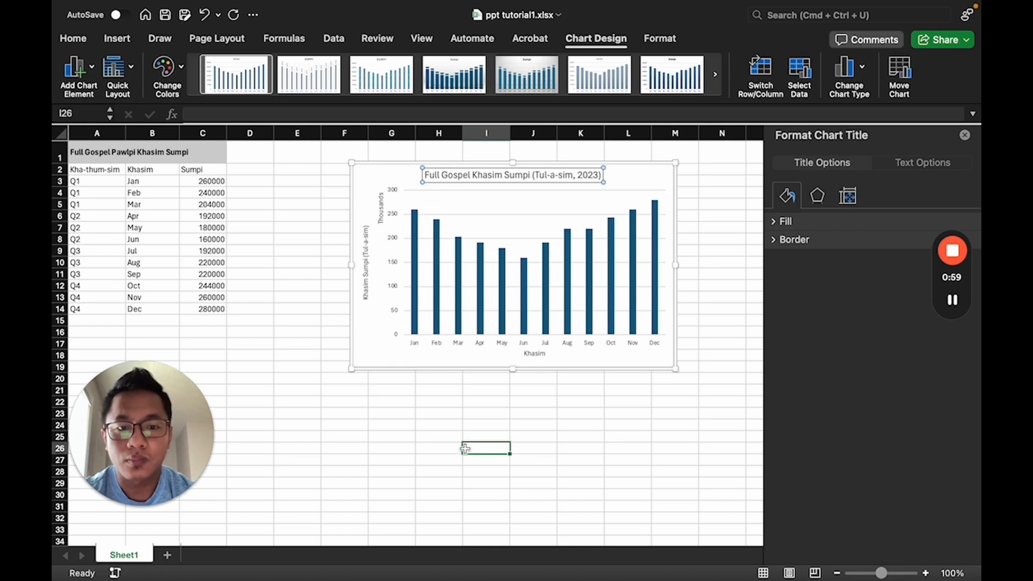
click(485, 173)
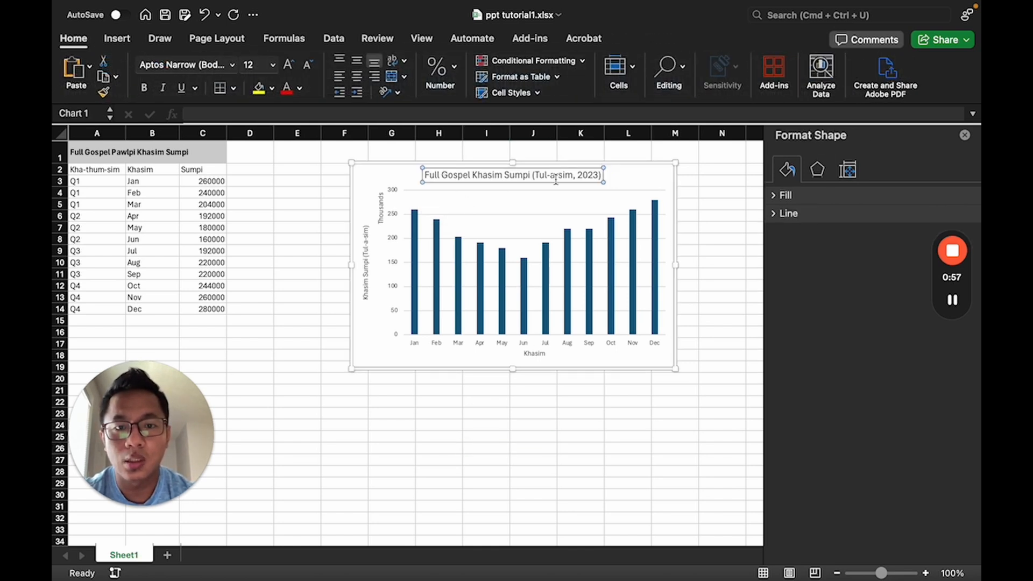
Add data labels to the chart's columns at the Outside End position
click(476, 229)
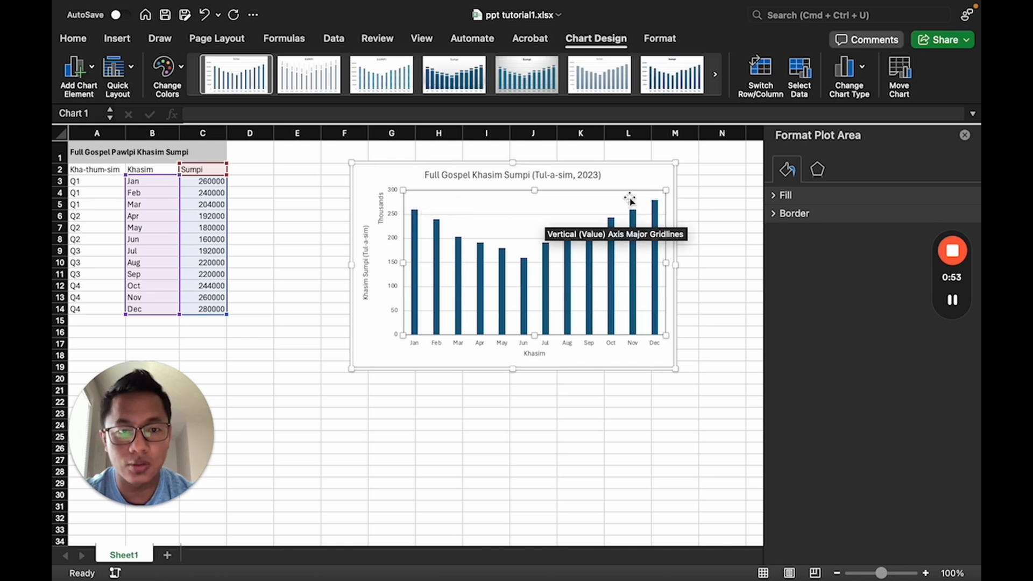
click(92, 63)
mouse_move(125, 165)
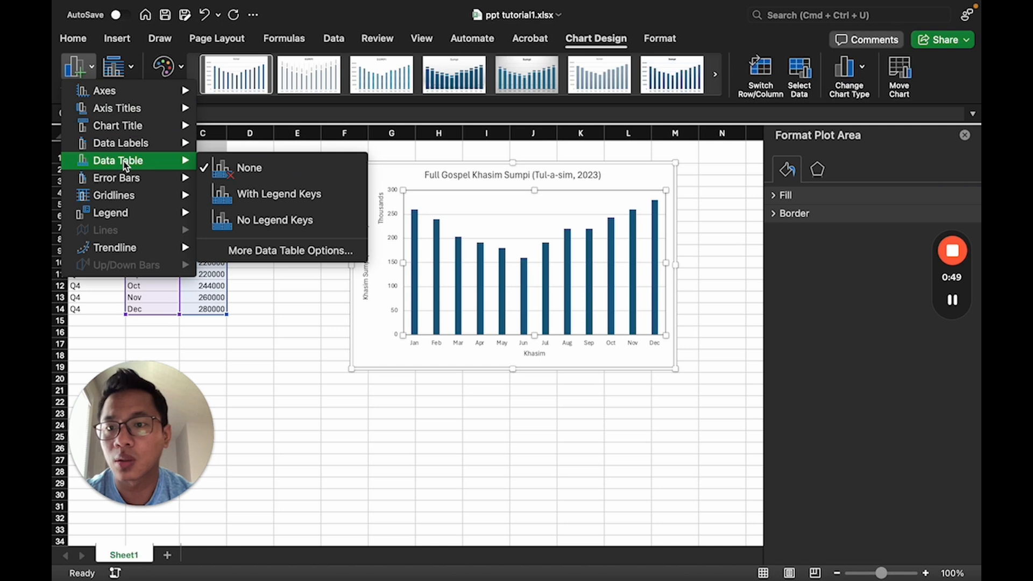
mouse_move(137, 144)
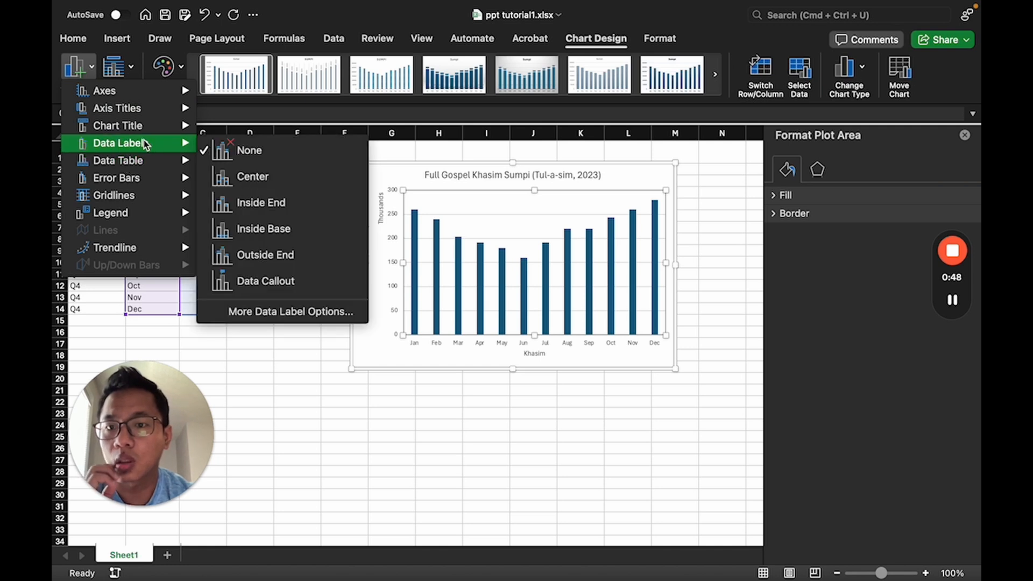
click(262, 256)
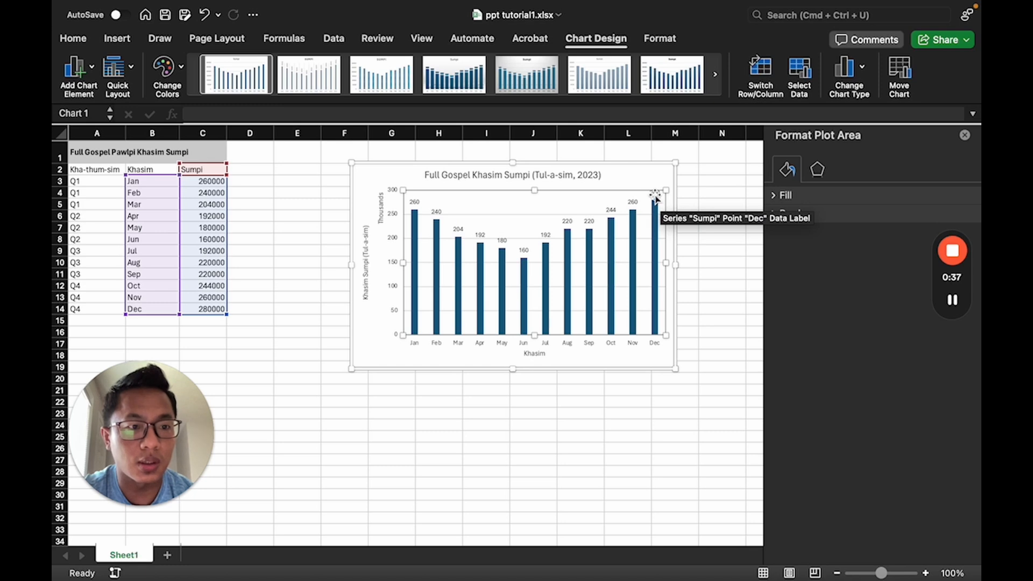
click(699, 262)
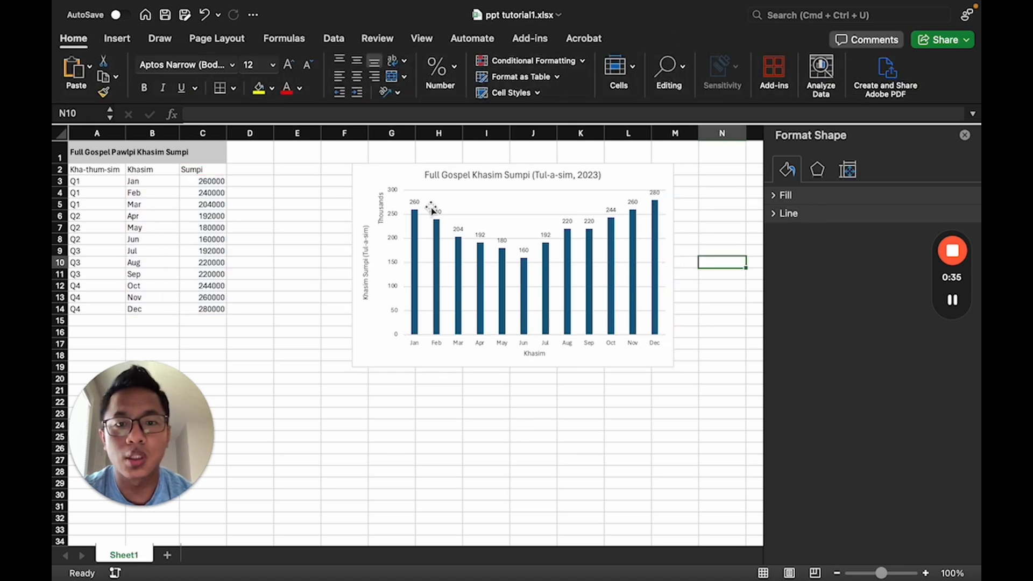
Copy the whole column chart, including its titles and data labels, to the clipboard
click(370, 174)
right_click(370, 174)
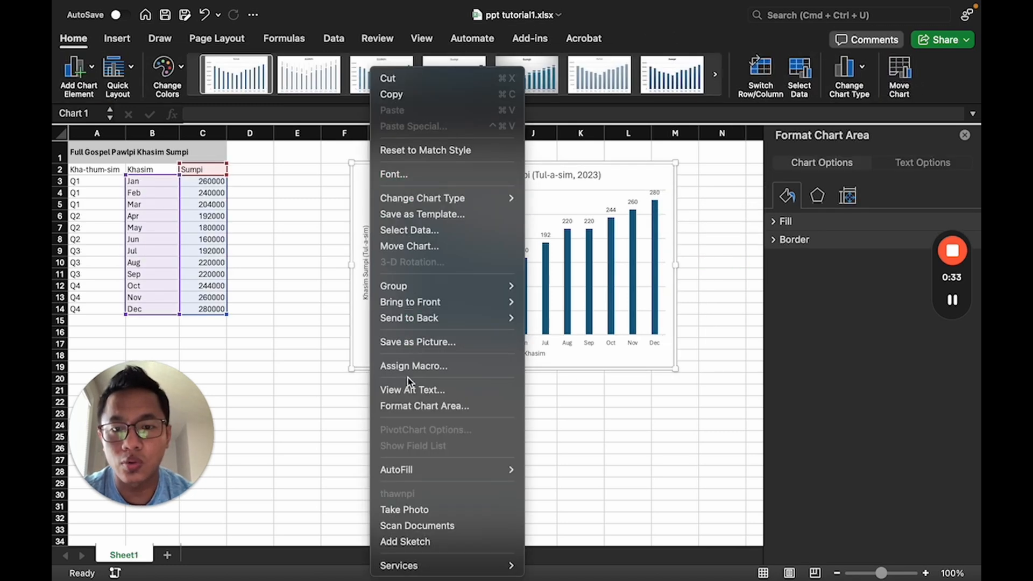
click(408, 98)
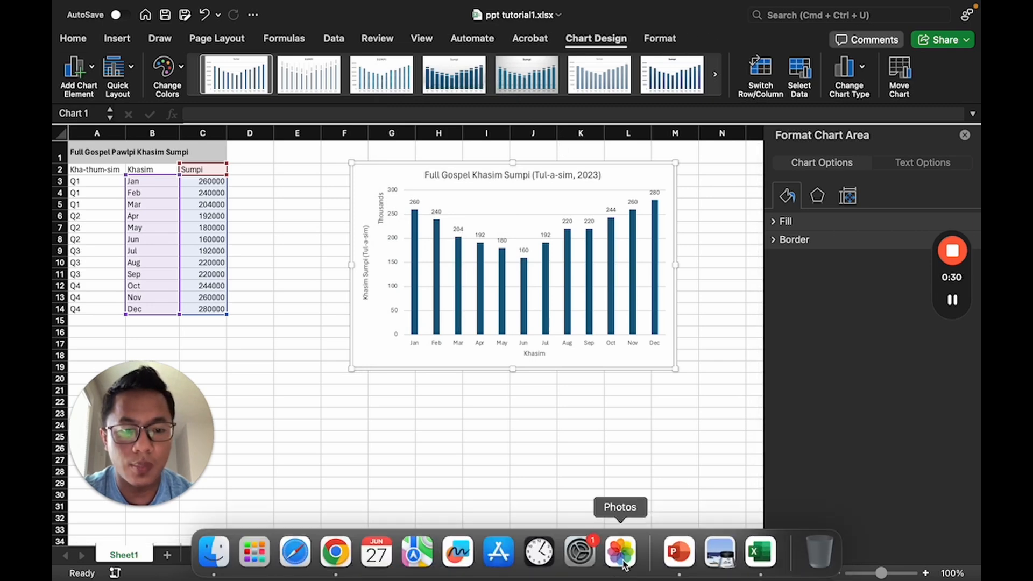
Switch to PowerPoint and paste the copied chart onto slide 7, "Data pan Chart Bawl Dan", as a Picture (SVG)
click(679, 552)
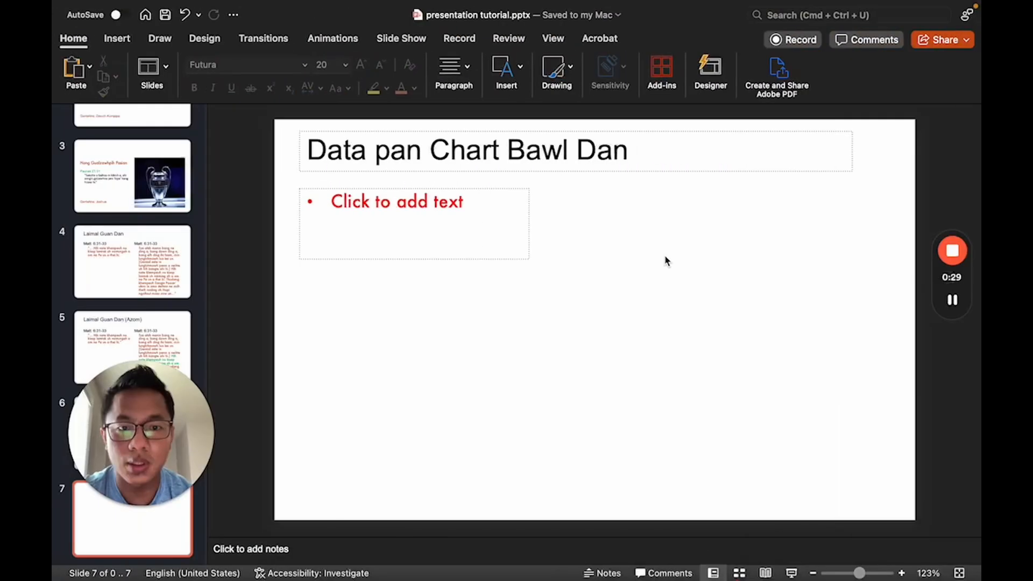
right_click(570, 270)
click(644, 290)
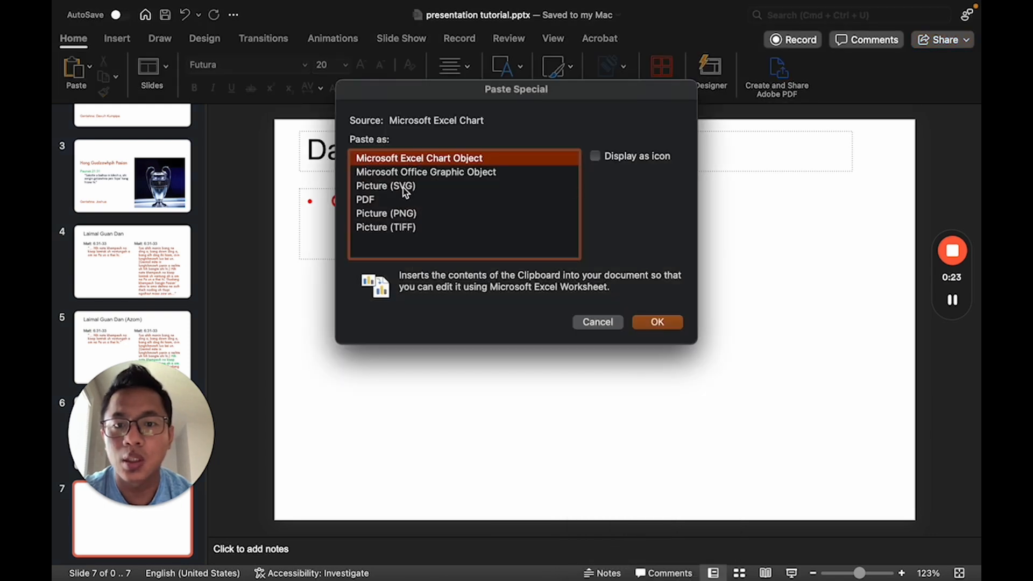
click(406, 189)
click(658, 322)
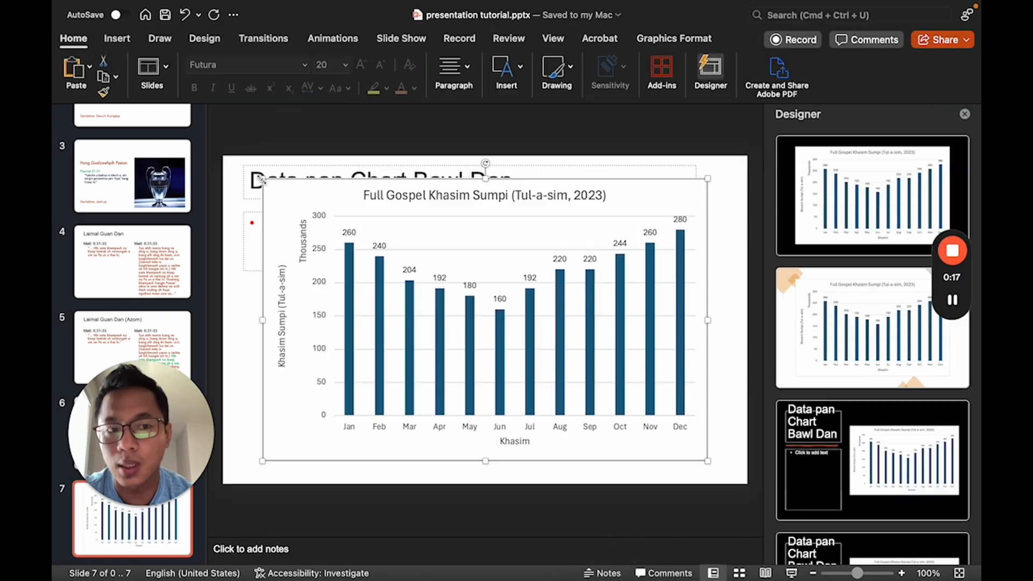